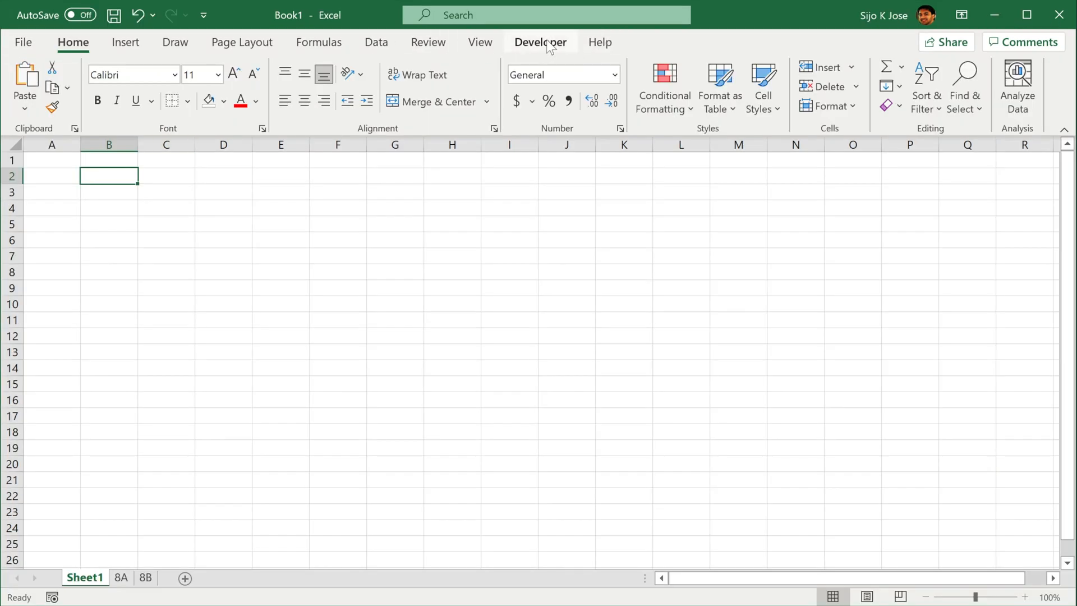
# Start recording a macro named Formatting, stored in This Workbook, with the shortcut Ctrl+Shift+F
pyautogui.click(547, 44)
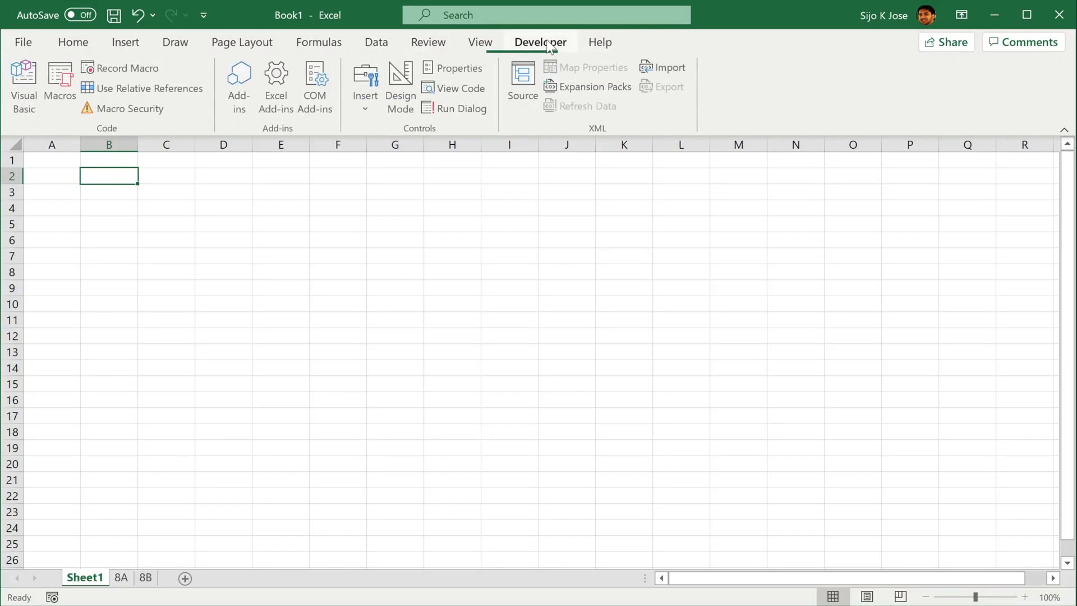
pyautogui.click(146, 67)
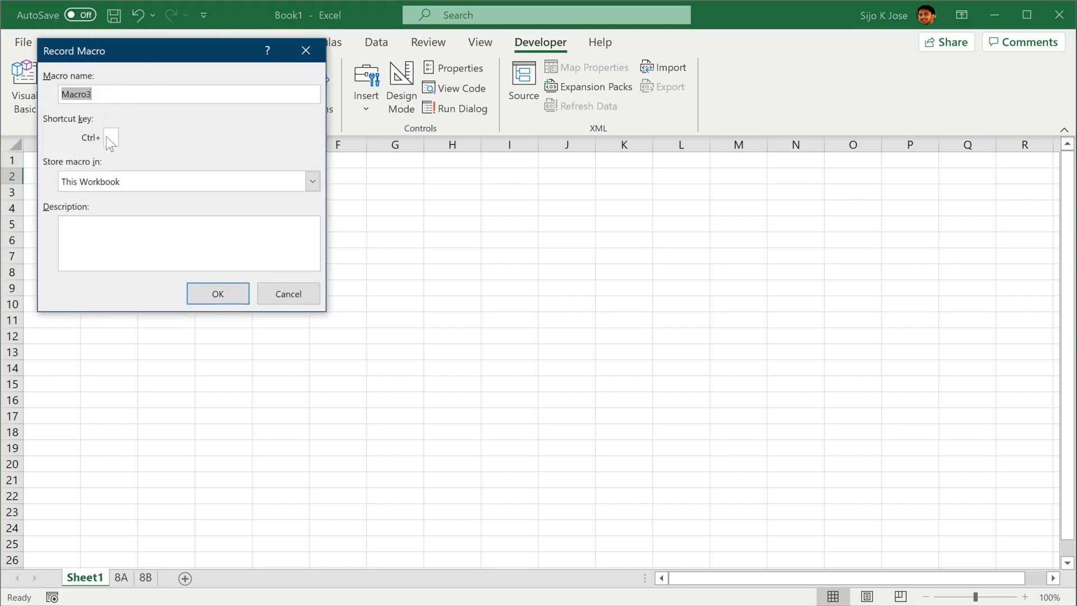
pyautogui.write('Formatting')
pyautogui.click(114, 143)
pyautogui.write('F')
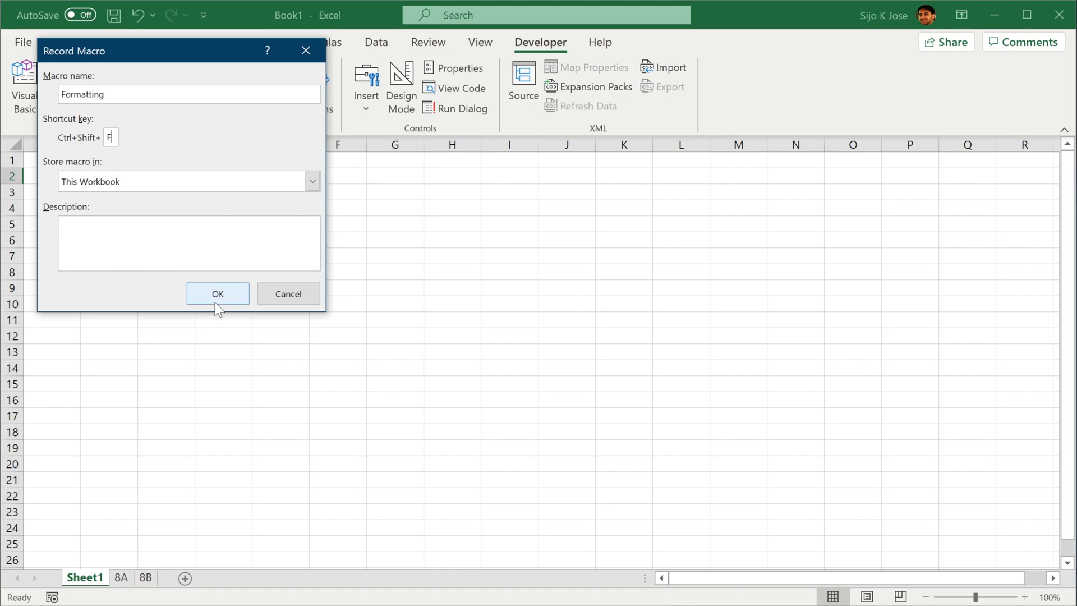
pyautogui.click(198, 292)
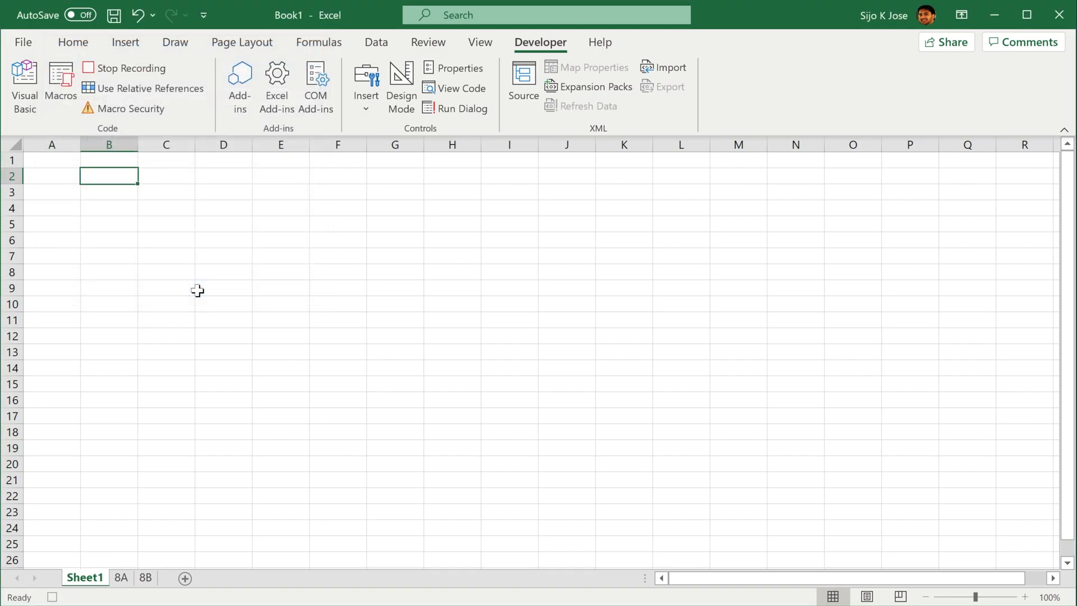
# Apply an outside border around the cell range C4:G12
pyautogui.moveTo(154, 203); pyautogui.dragTo(398, 328)
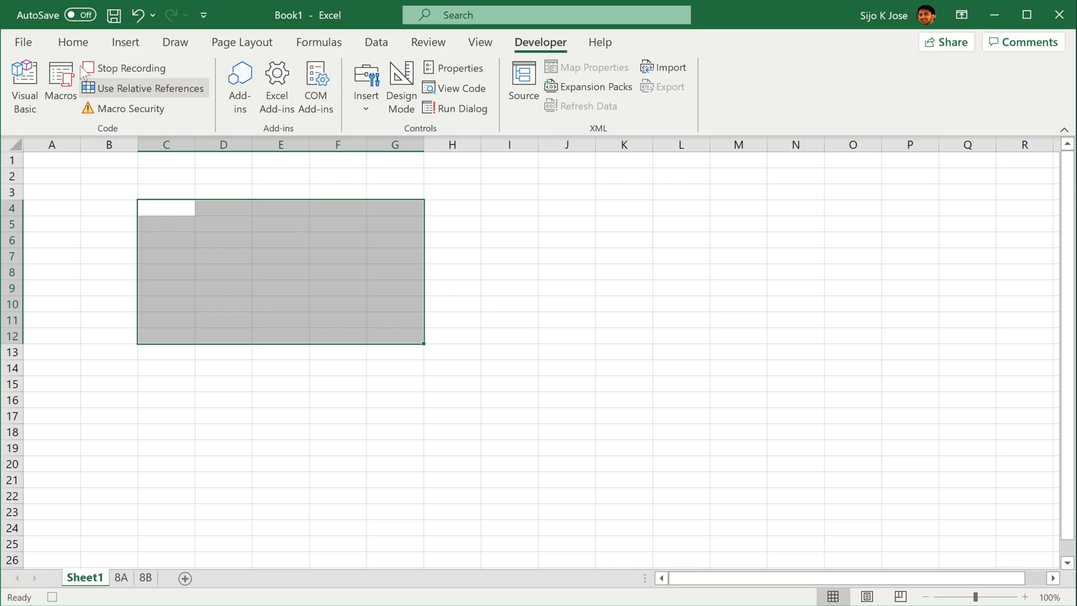
pyautogui.click(72, 43)
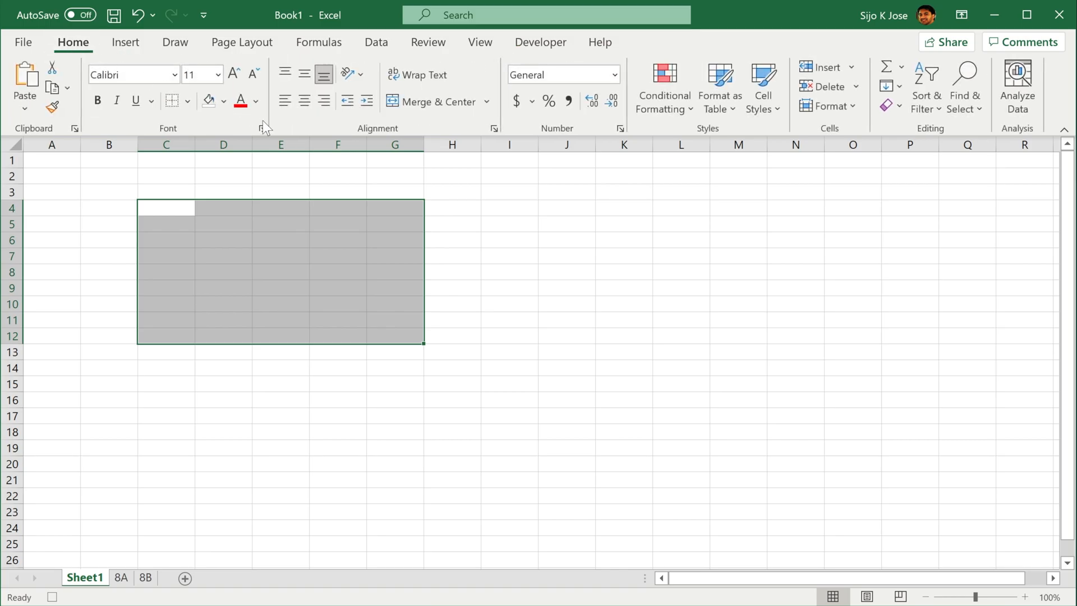
pyautogui.click(187, 104)
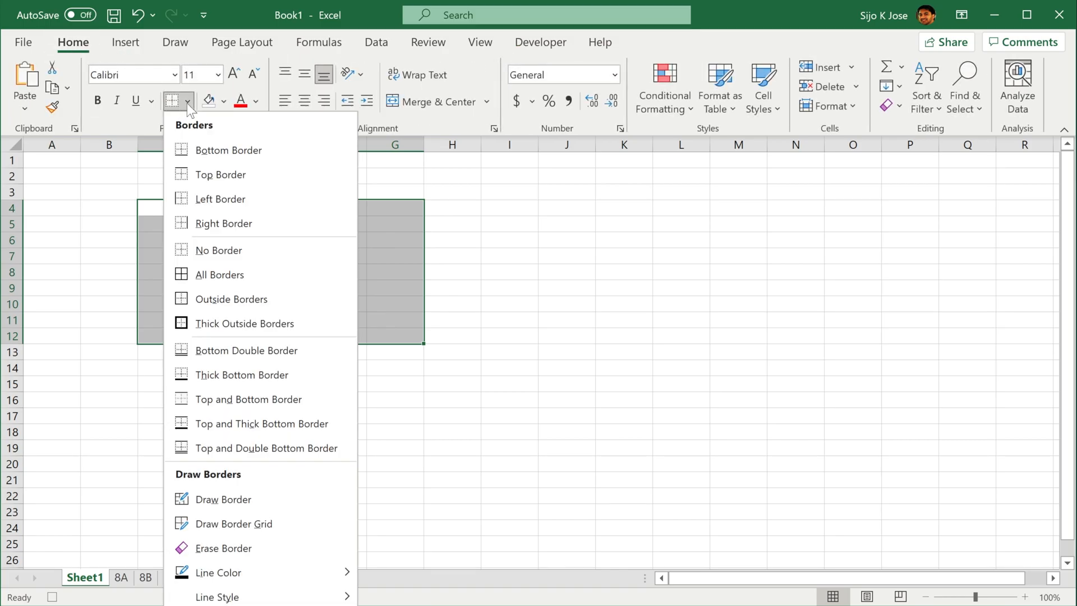
pyautogui.click(236, 318)
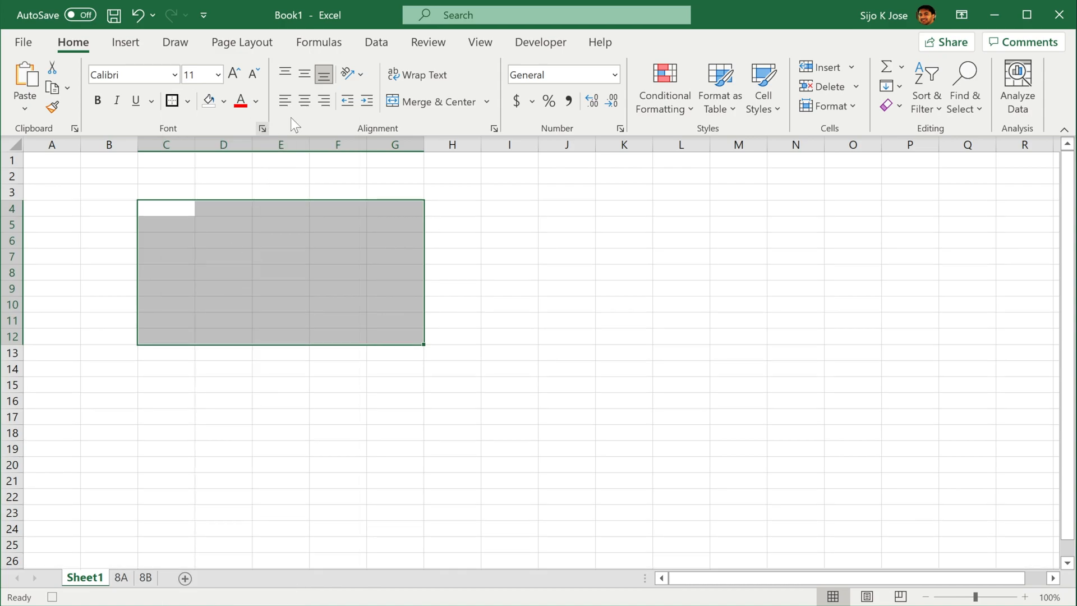
pyautogui.click(441, 208)
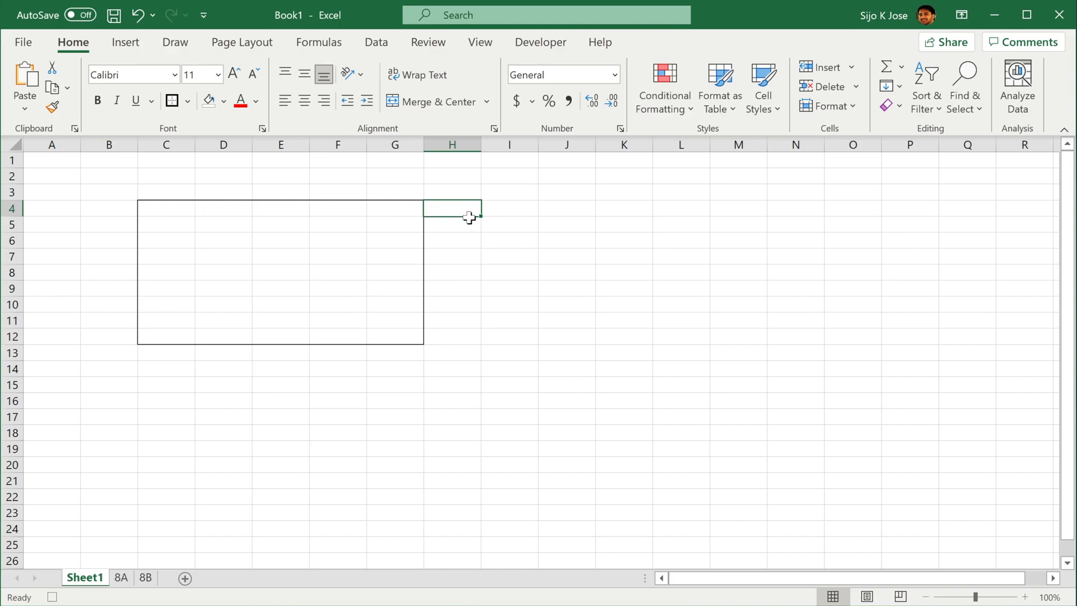
# Apply the same outside border around the cell range I4:J12
pyautogui.moveTo(496, 204); pyautogui.dragTo(558, 336)
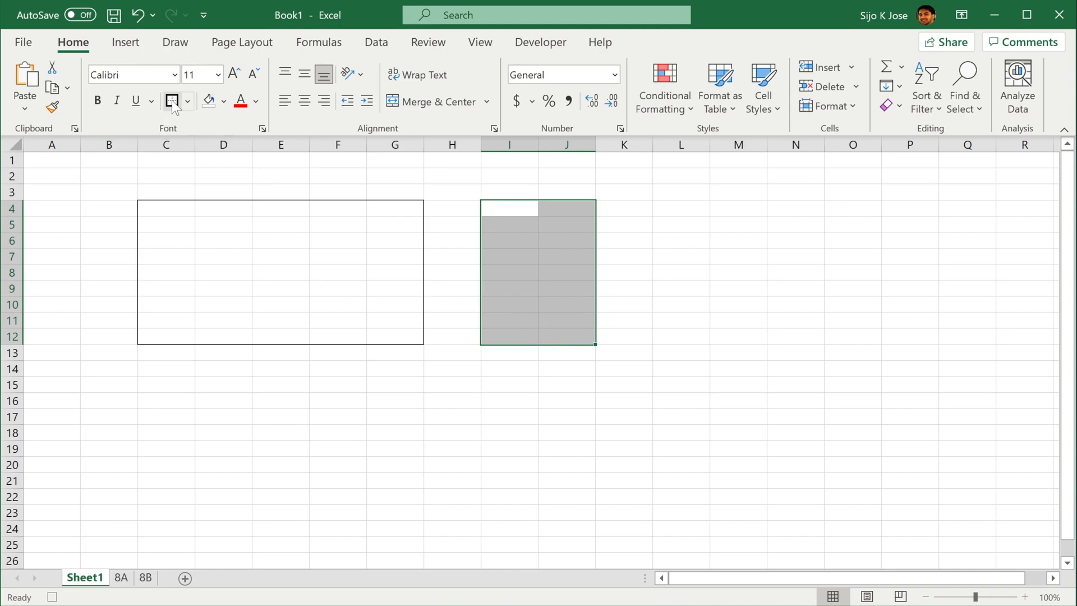
pyautogui.click(187, 100)
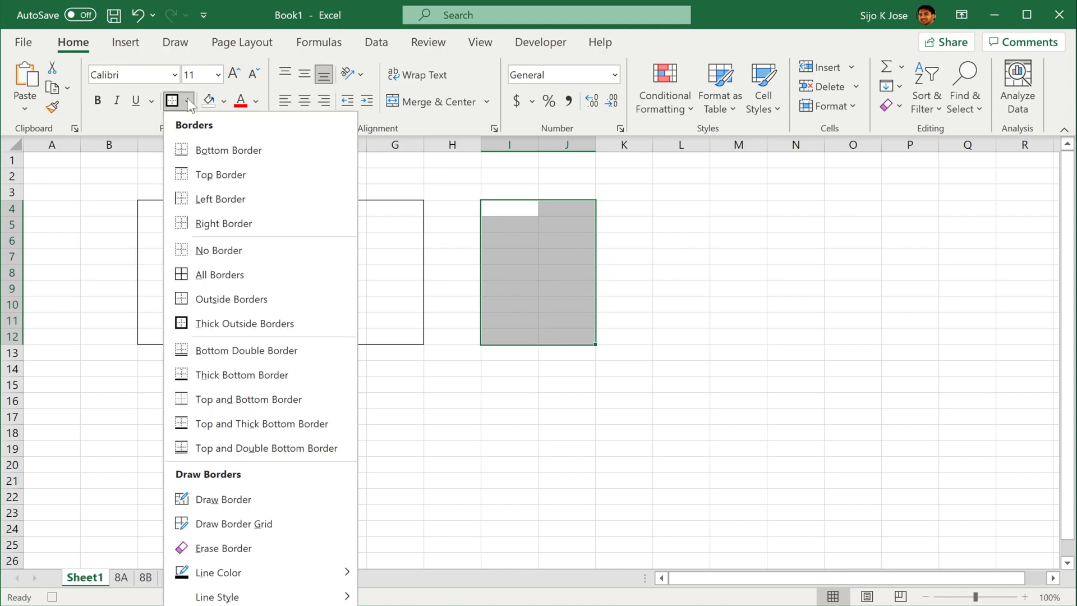
pyautogui.click(267, 323)
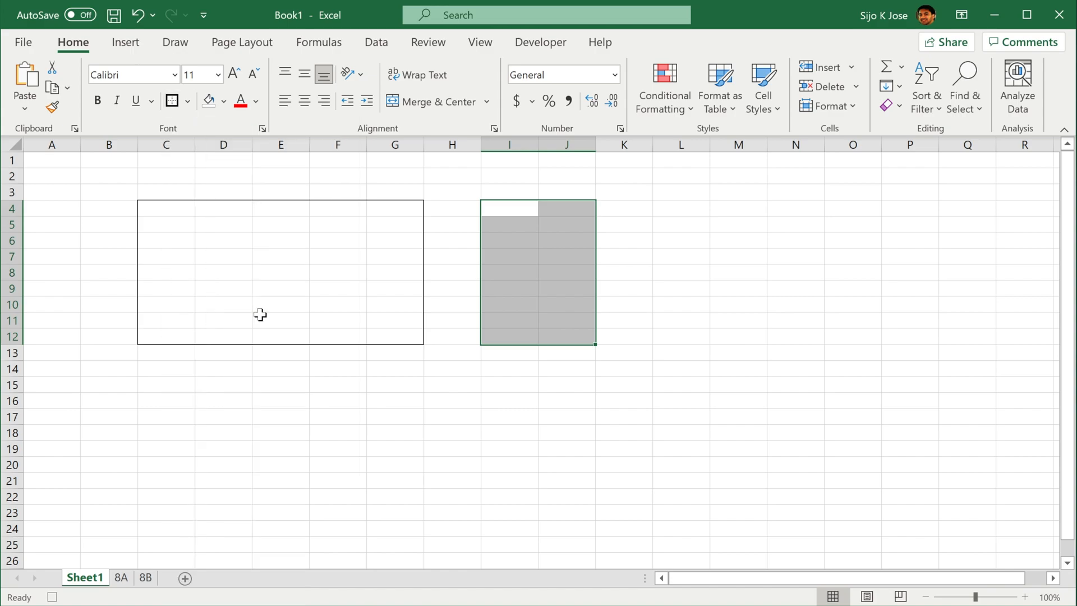
pyautogui.click(446, 251)
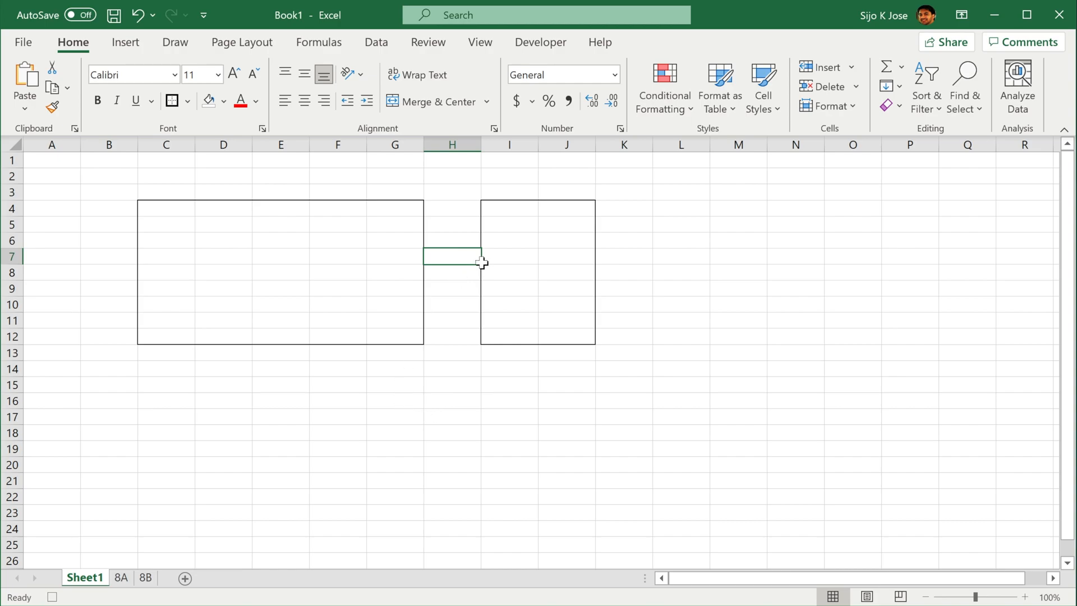
# Fill cells H7:H12 with standard red and stop recording the macro
pyautogui.moveTo(456, 252); pyautogui.dragTo(460, 331)
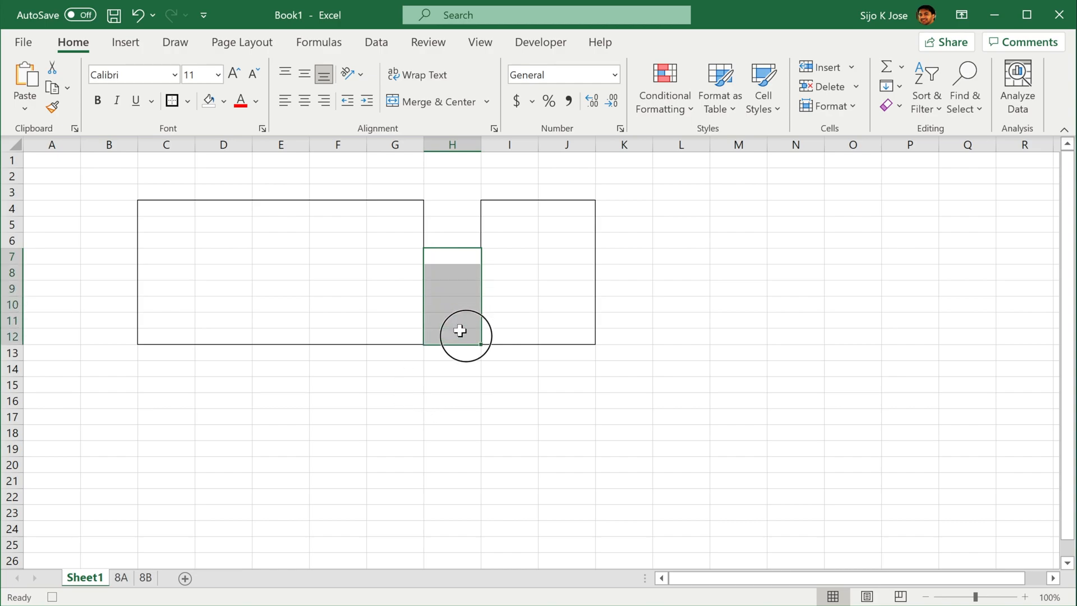
pyautogui.click(224, 105)
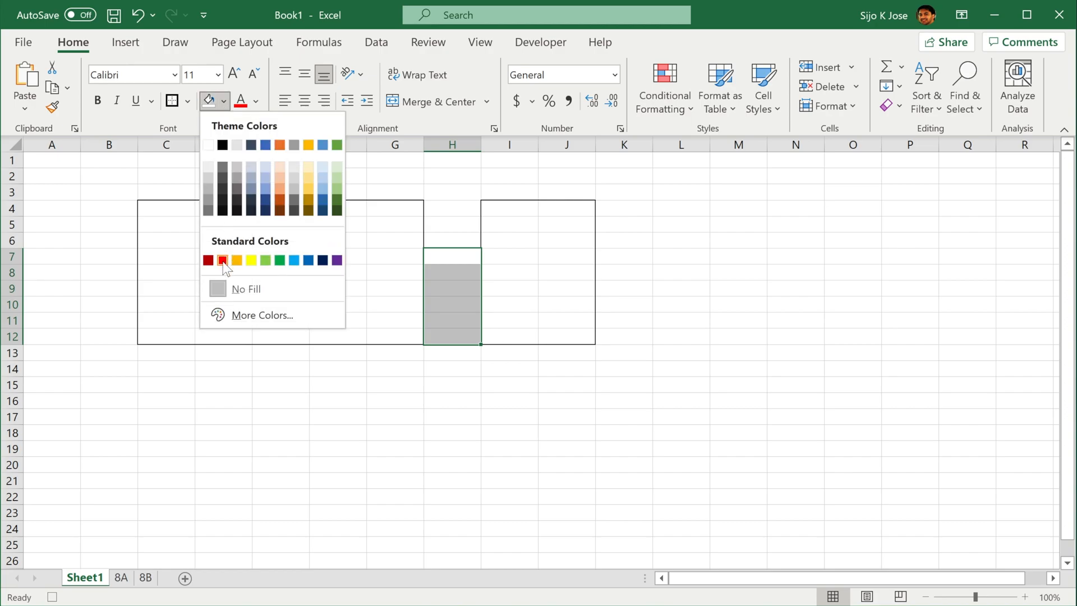
pyautogui.click(217, 256)
pyautogui.click(309, 380)
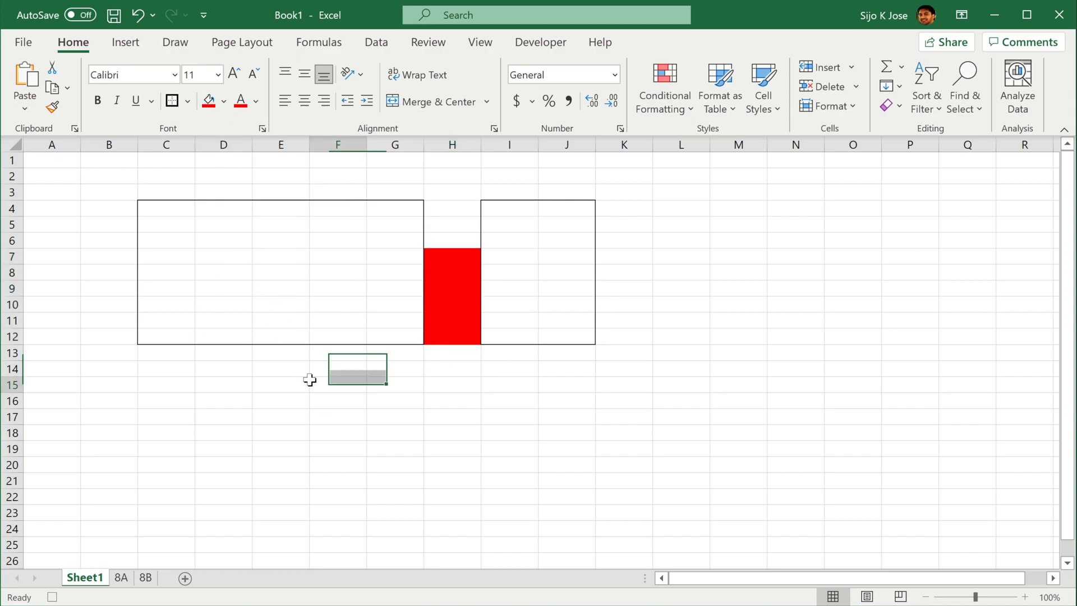
pyautogui.click(526, 42)
pyautogui.click(104, 67)
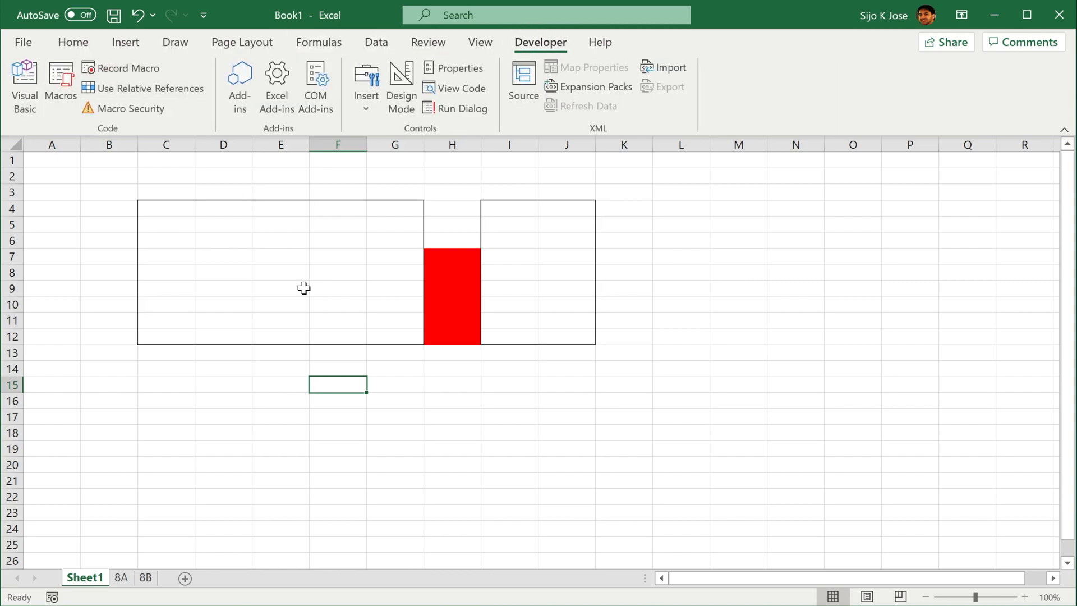
# Undo the red fill and both outside borders on Sheet1
pyautogui.click(137, 15)
pyautogui.click(138, 15)
pyautogui.click(138, 15)
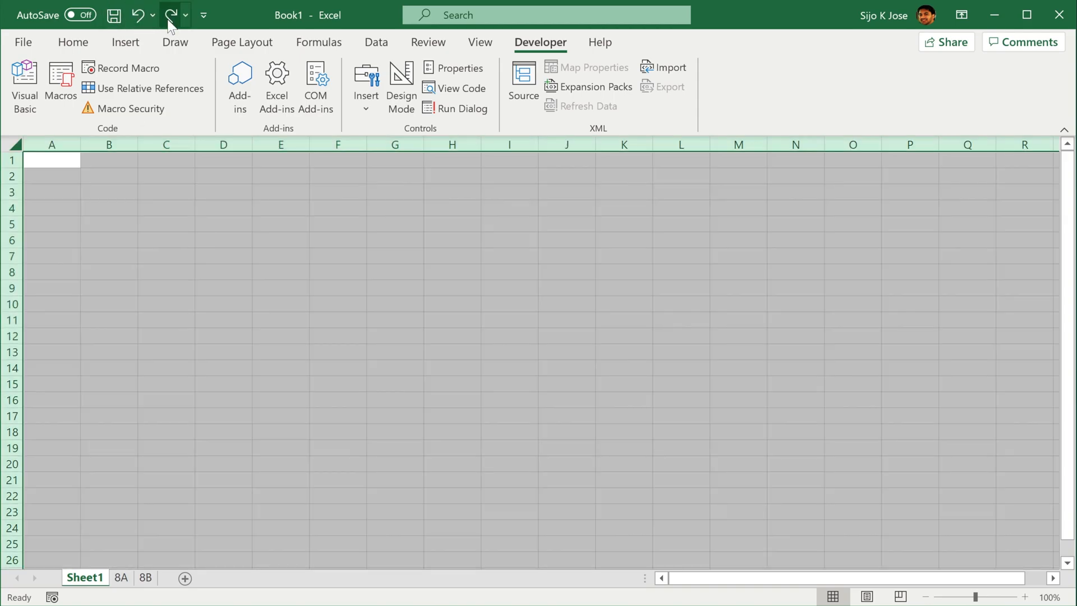
pyautogui.click(239, 271)
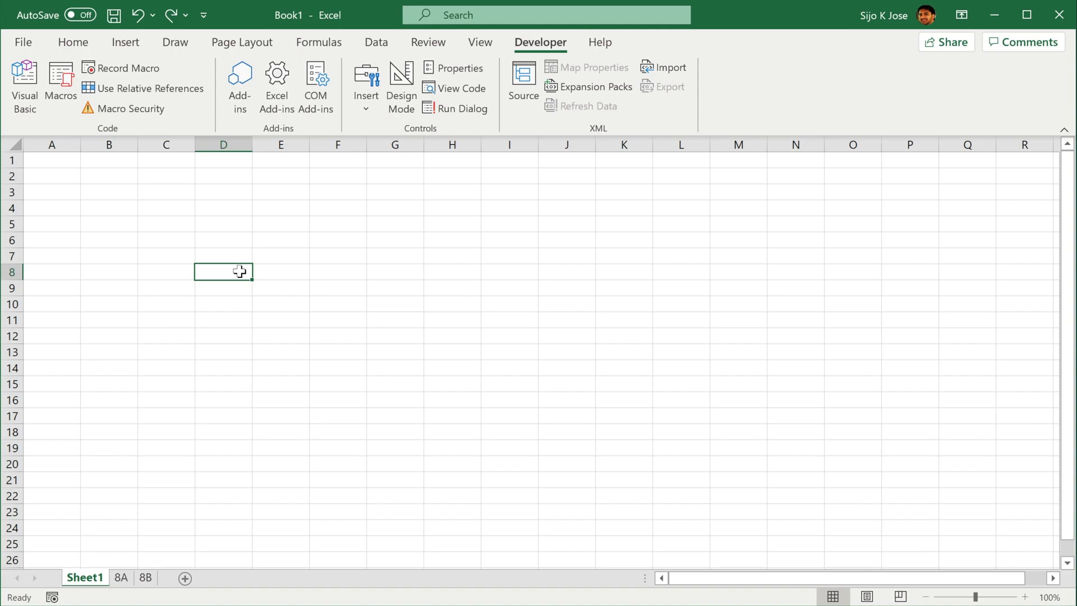
# Run the Formatting macro on Sheet1, starting from cell A1
pyautogui.click(58, 160)
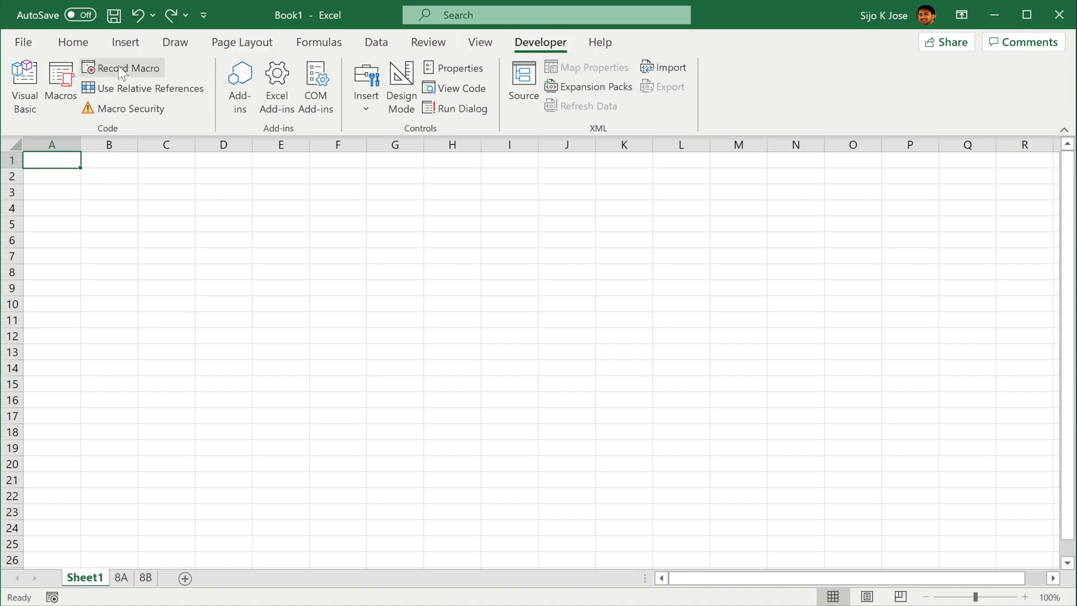
pyautogui.click(66, 81)
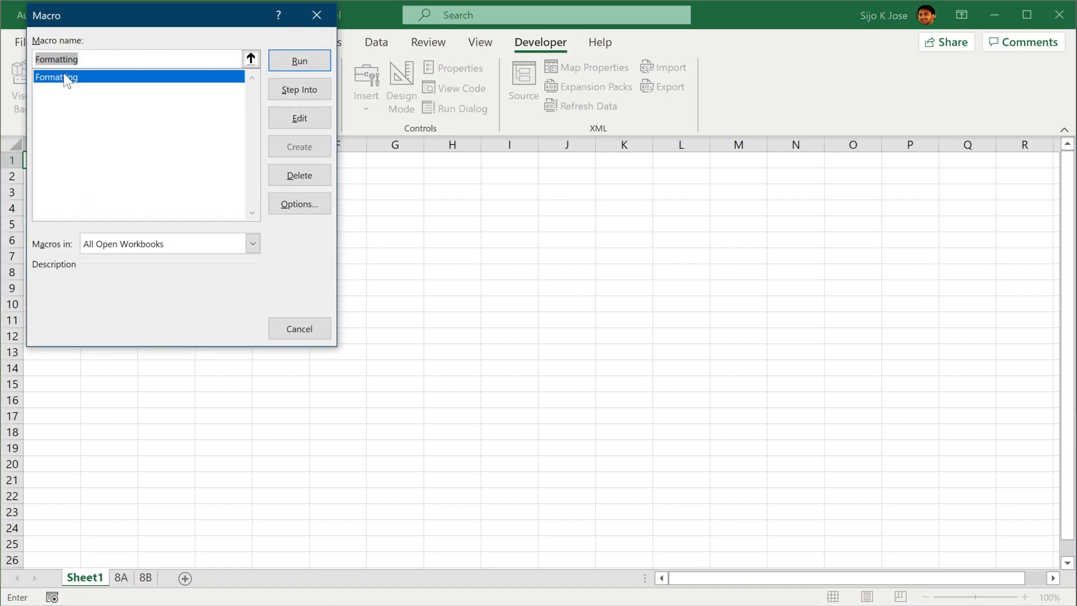
pyautogui.click(288, 62)
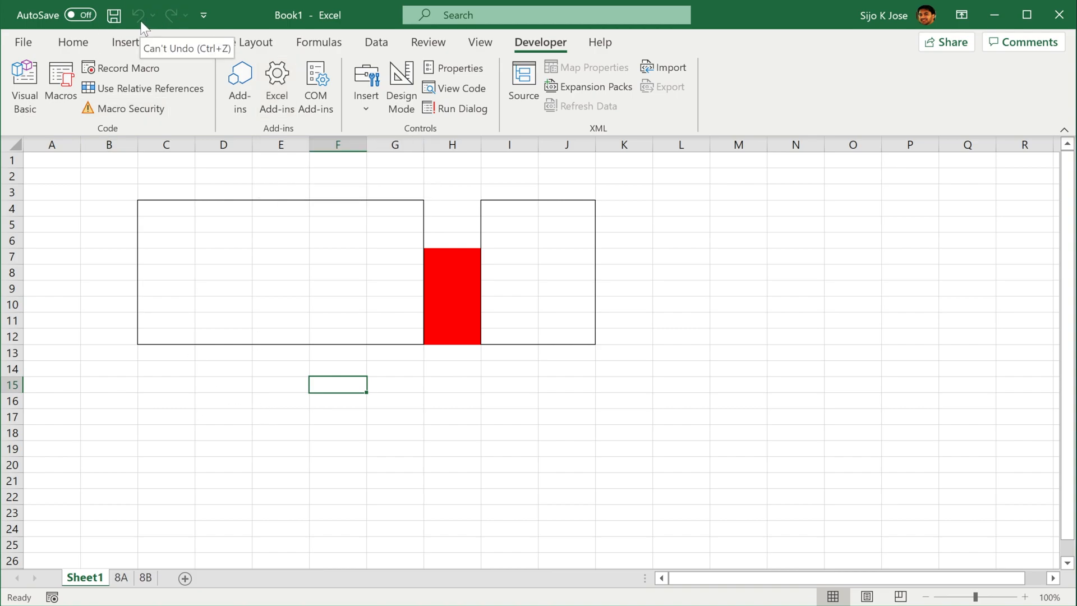
pyautogui.click(239, 363)
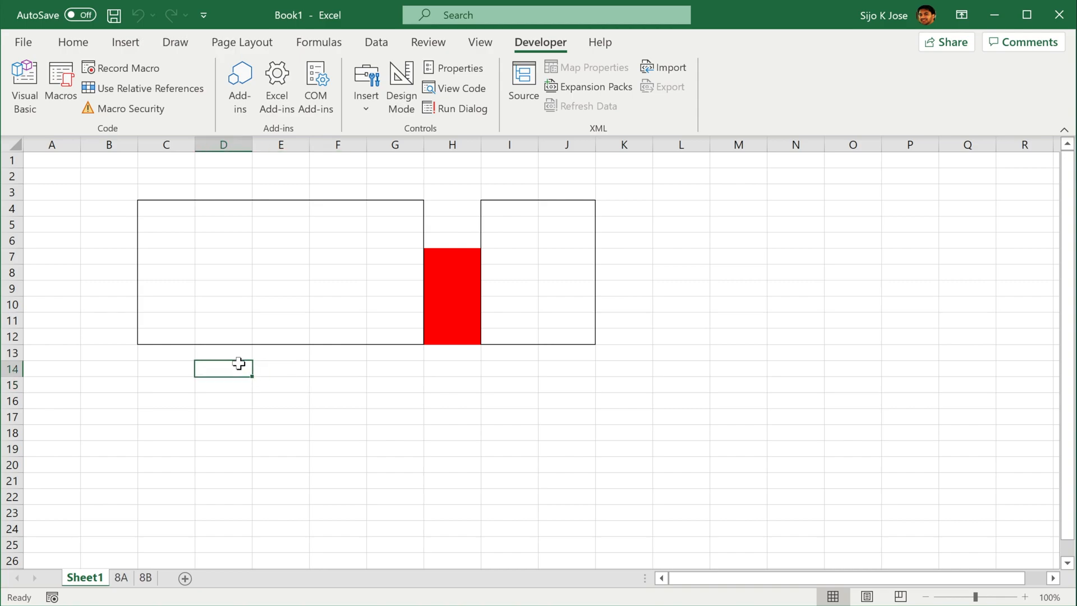
# Examine the marks table on sheet 8A: the student names, subject marks, and the Total and Average columns
pyautogui.click(121, 578)
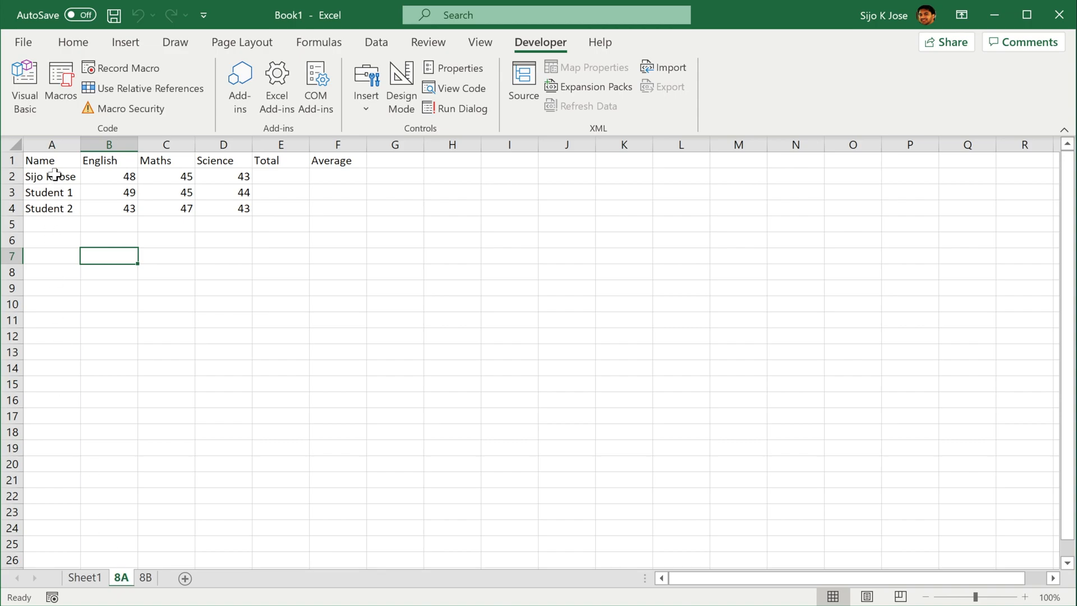
pyautogui.moveTo(55, 174); pyautogui.dragTo(56, 206)
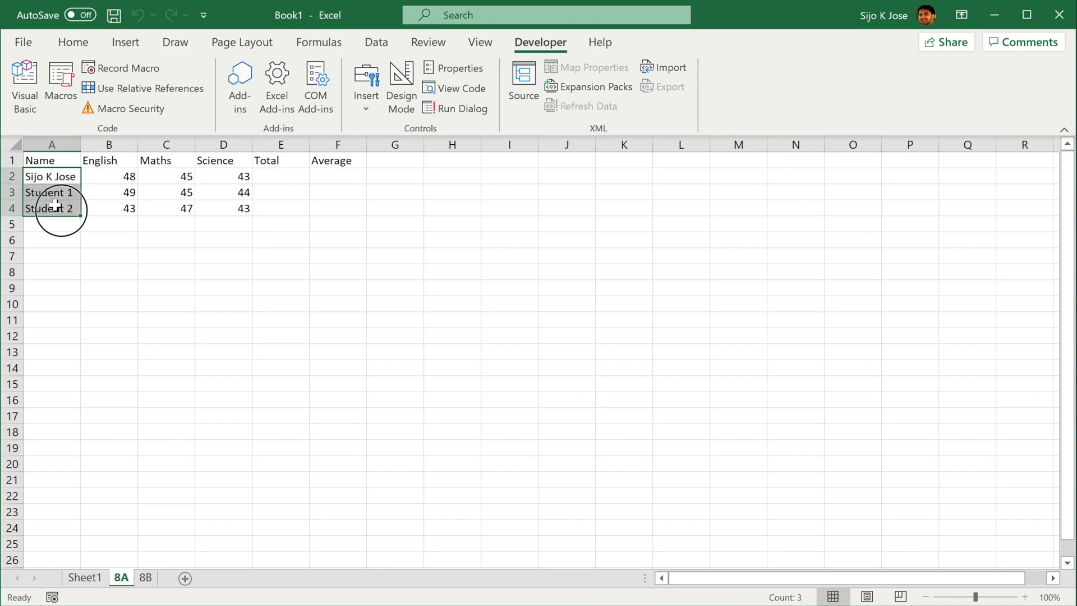
pyautogui.click(119, 154)
pyautogui.moveTo(119, 155); pyautogui.dragTo(233, 161)
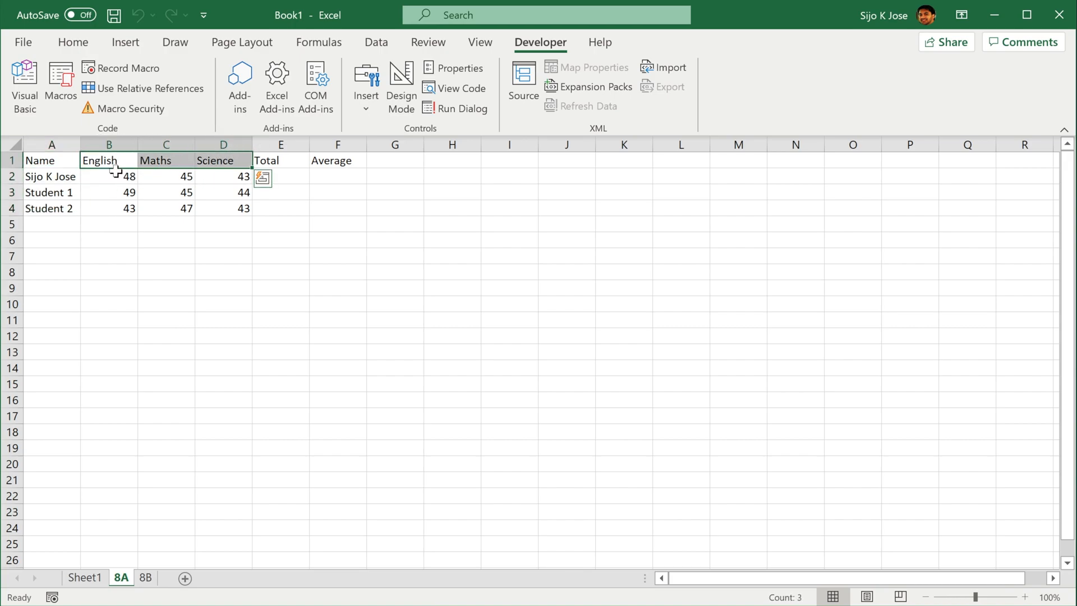
pyautogui.moveTo(118, 174); pyautogui.dragTo(230, 206)
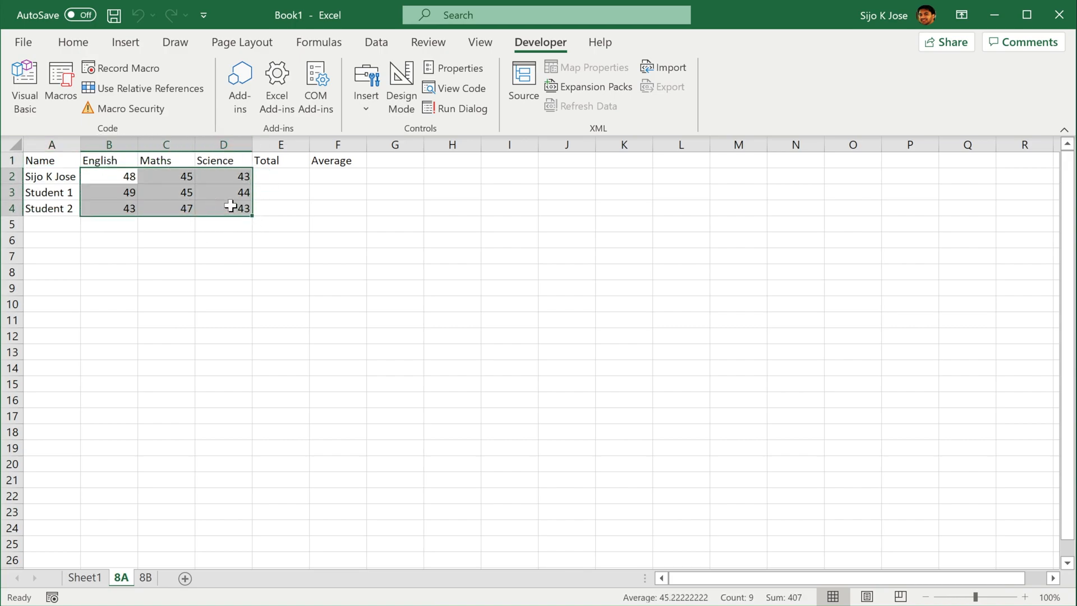
pyautogui.moveTo(281, 168); pyautogui.dragTo(280, 202)
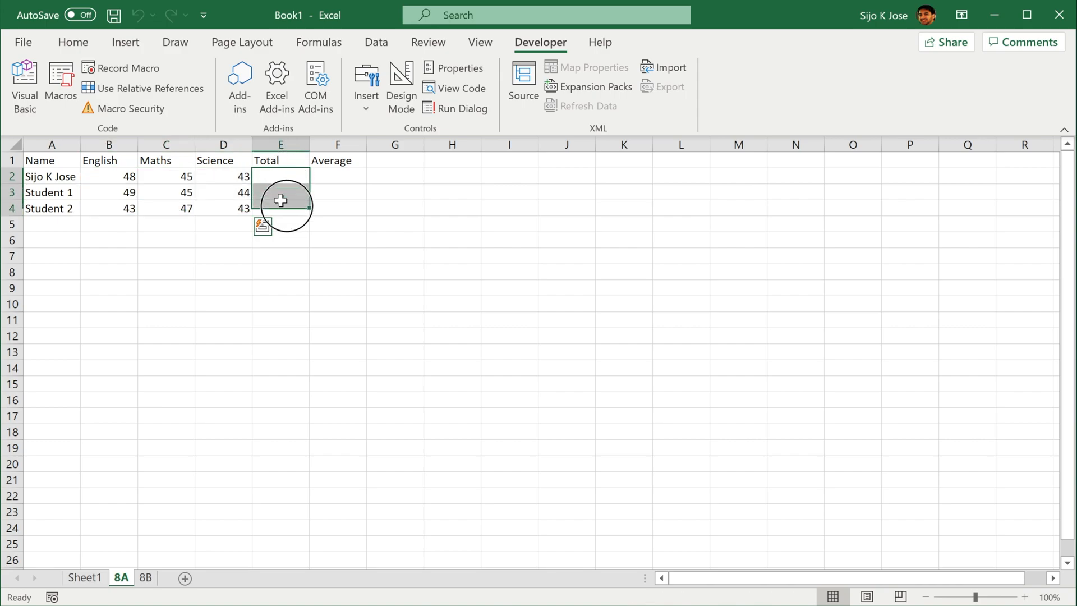
pyautogui.moveTo(115, 171); pyautogui.dragTo(275, 203)
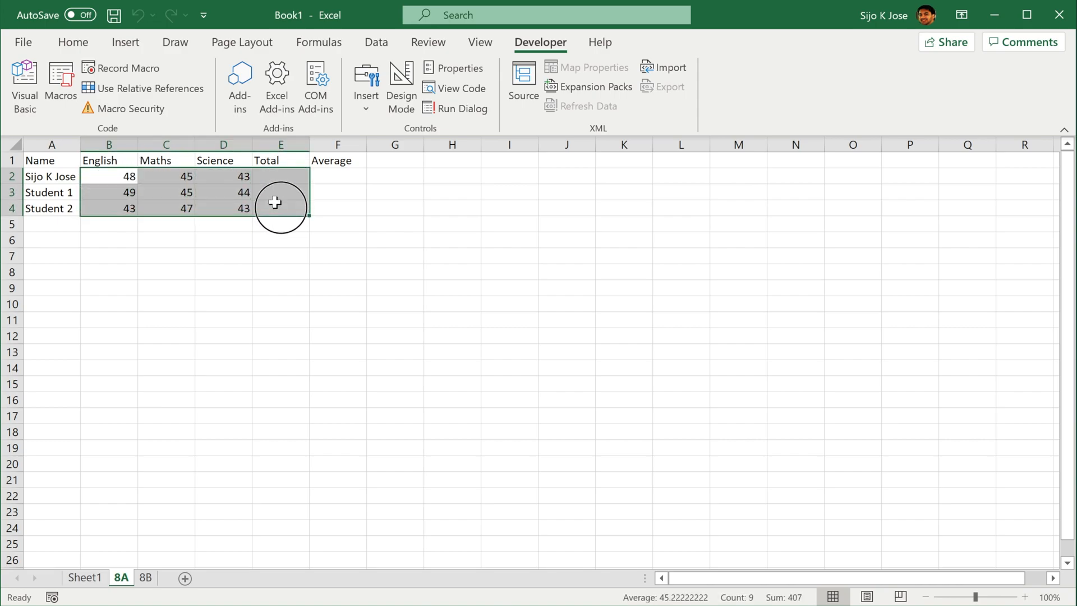
pyautogui.moveTo(328, 174); pyautogui.dragTo(329, 201)
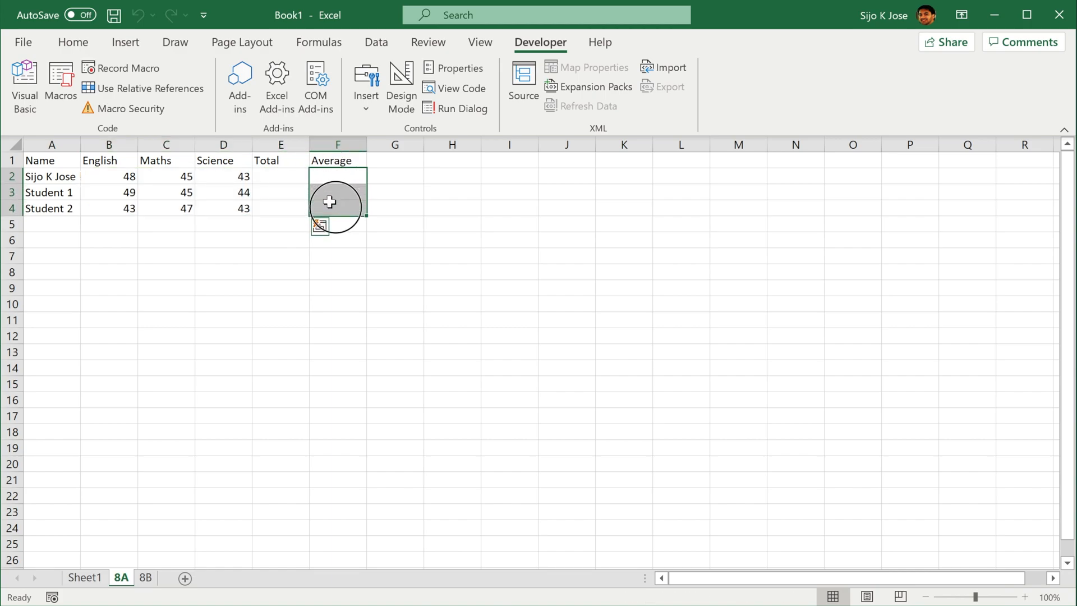
pyautogui.moveTo(114, 171); pyautogui.dragTo(273, 174)
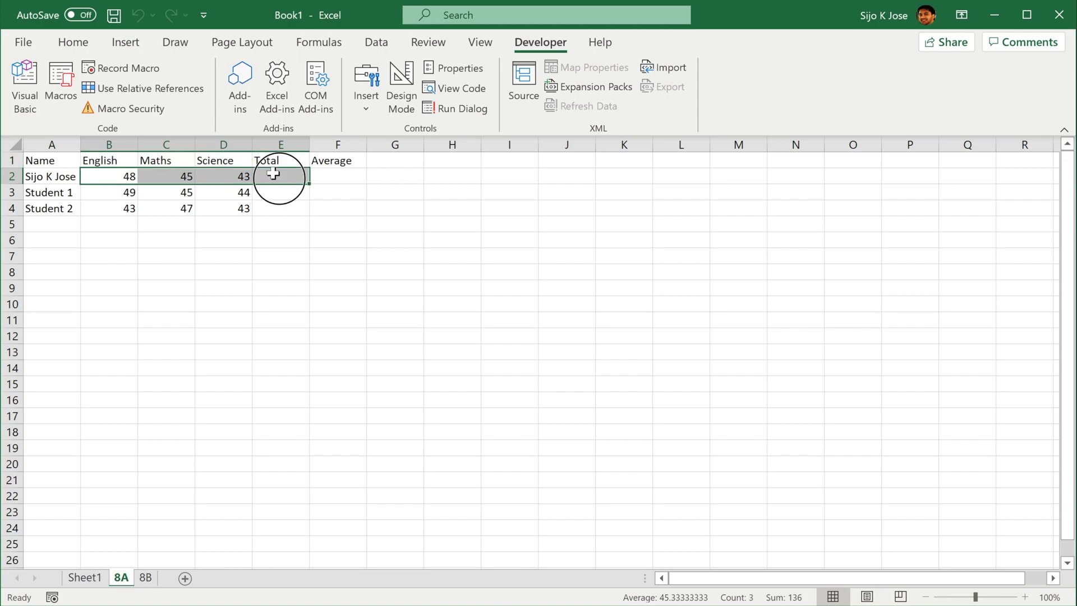
# With cell E2 selected on sheet 8A, start recording a macro named Mark in This Workbook with the shortcut Ctrl+Shift+M
pyautogui.click(273, 175)
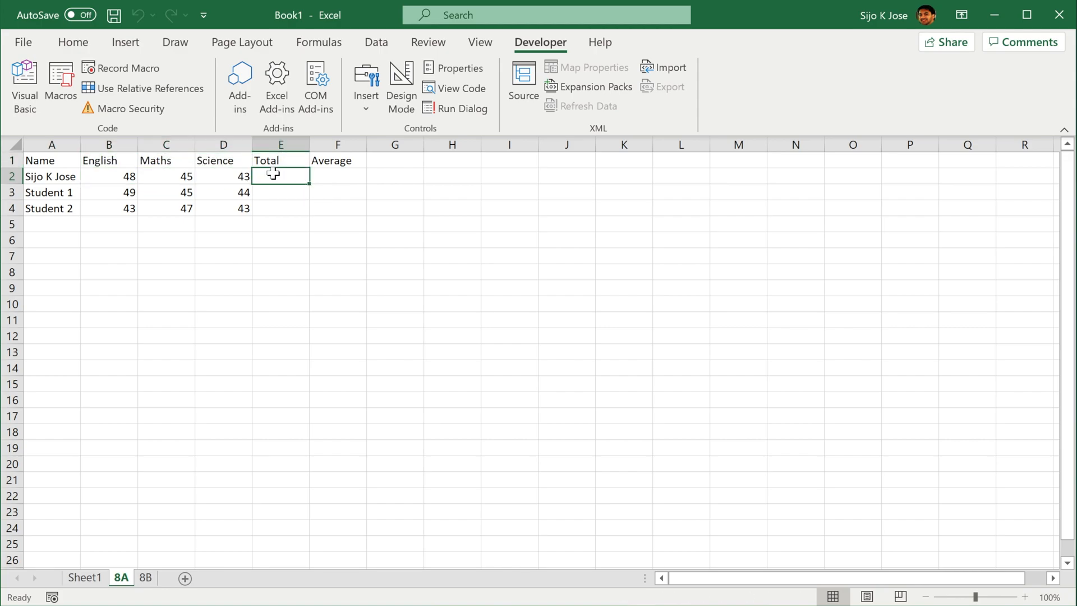
pyautogui.click(130, 67)
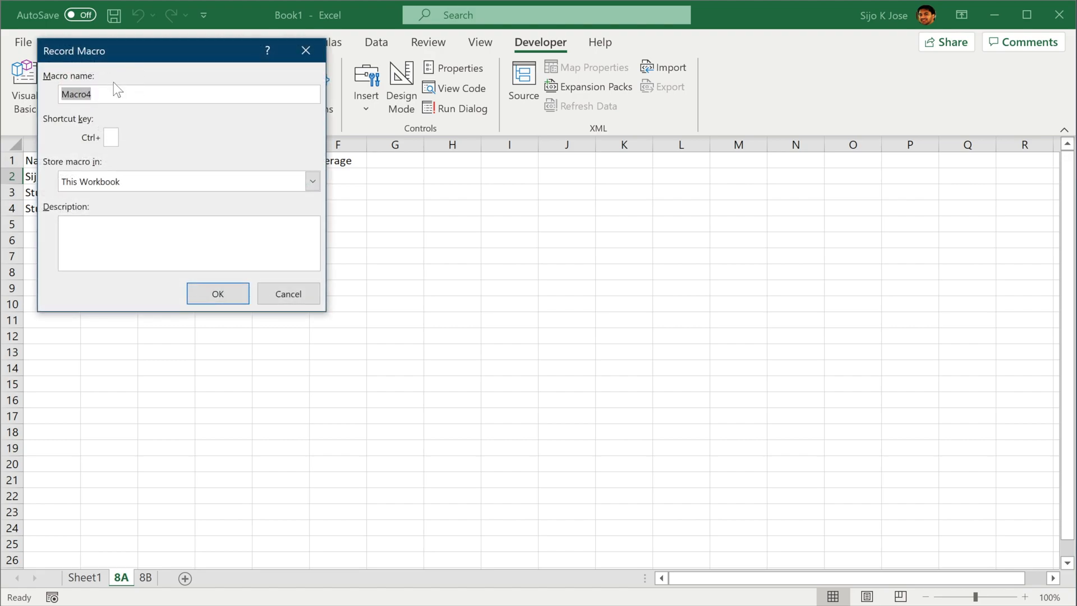
pyautogui.write('Mark')
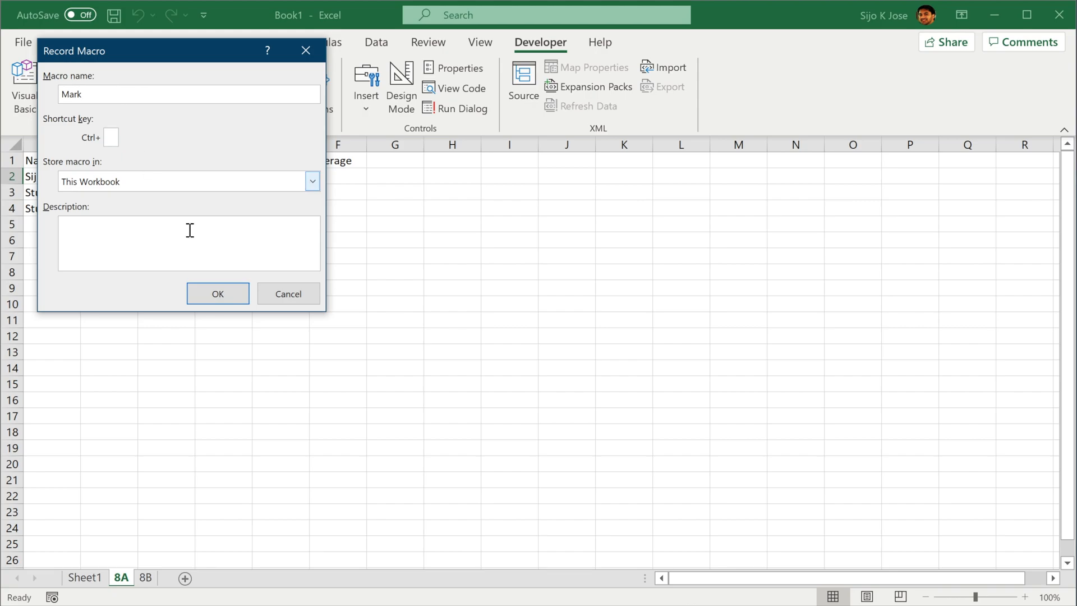
pyautogui.click(110, 137)
pyautogui.write('M')
pyautogui.click(221, 286)
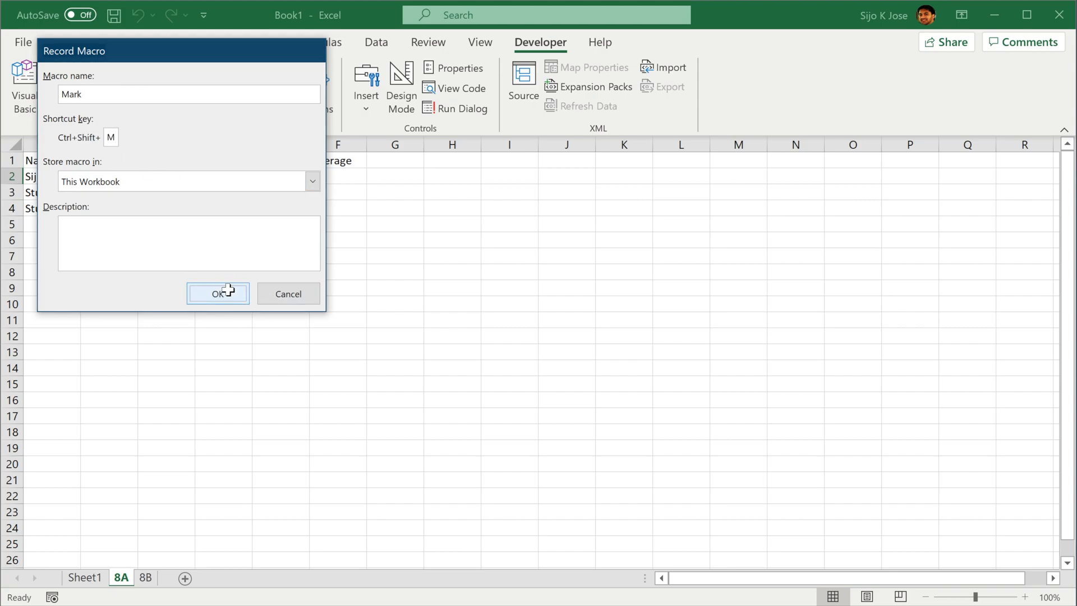
# Sum the first student's subject marks B2:D2 into E2 with AutoSum and fill the Total formula down to E4
pyautogui.moveTo(119, 176); pyautogui.dragTo(267, 176)
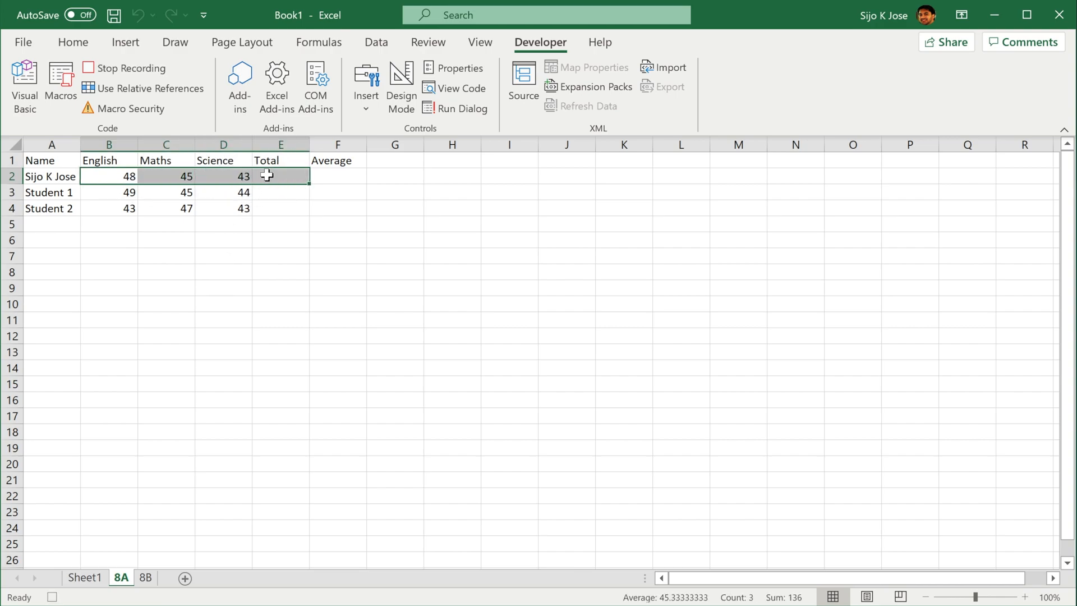
pyautogui.click(73, 43)
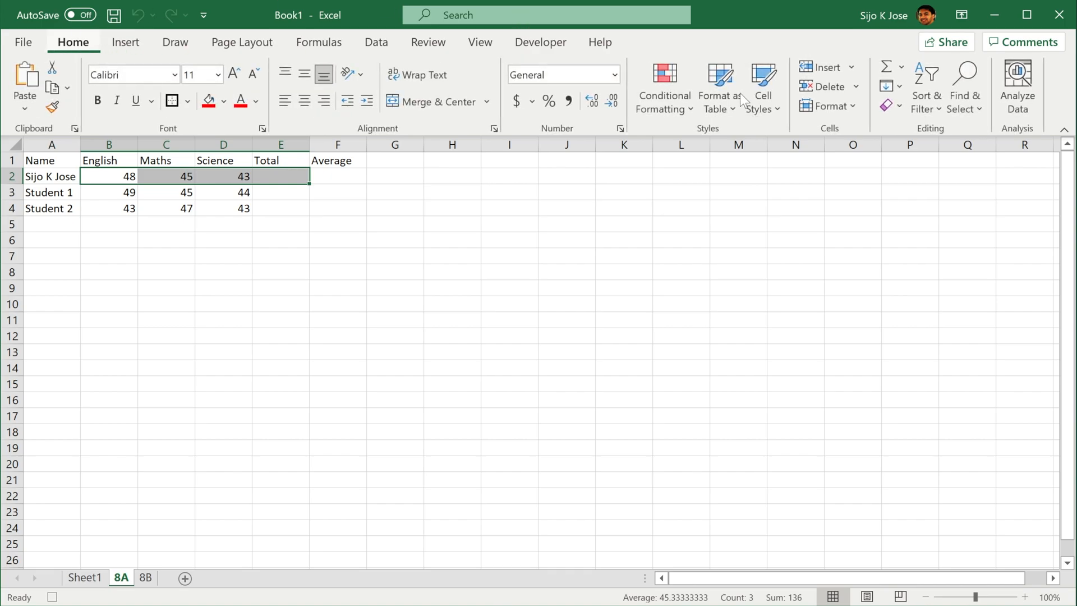
pyautogui.click(887, 68)
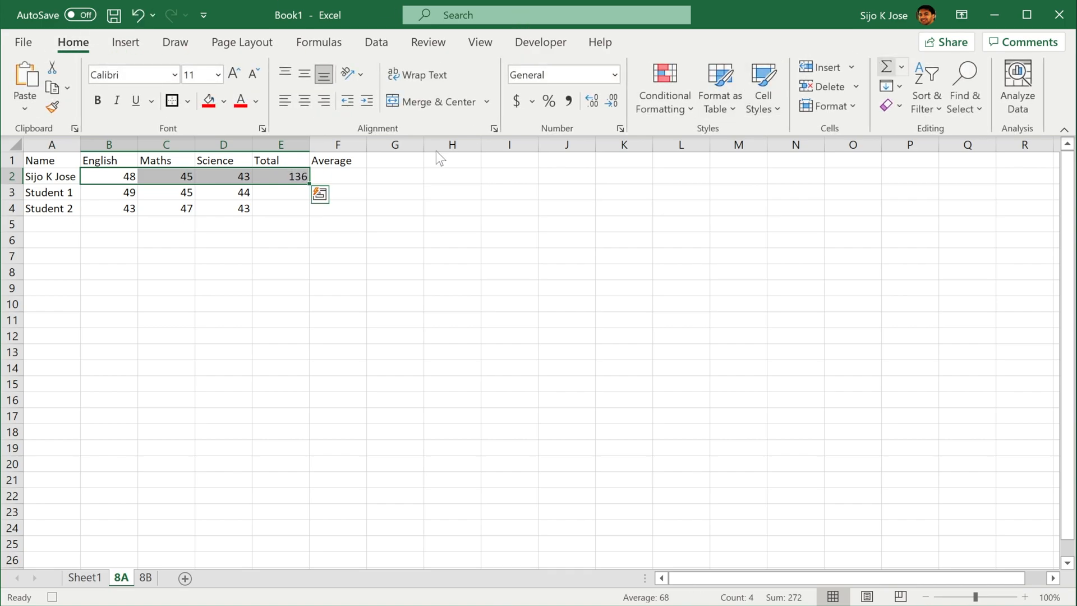
pyautogui.click(302, 177)
pyautogui.moveTo(307, 179); pyautogui.dragTo(303, 208)
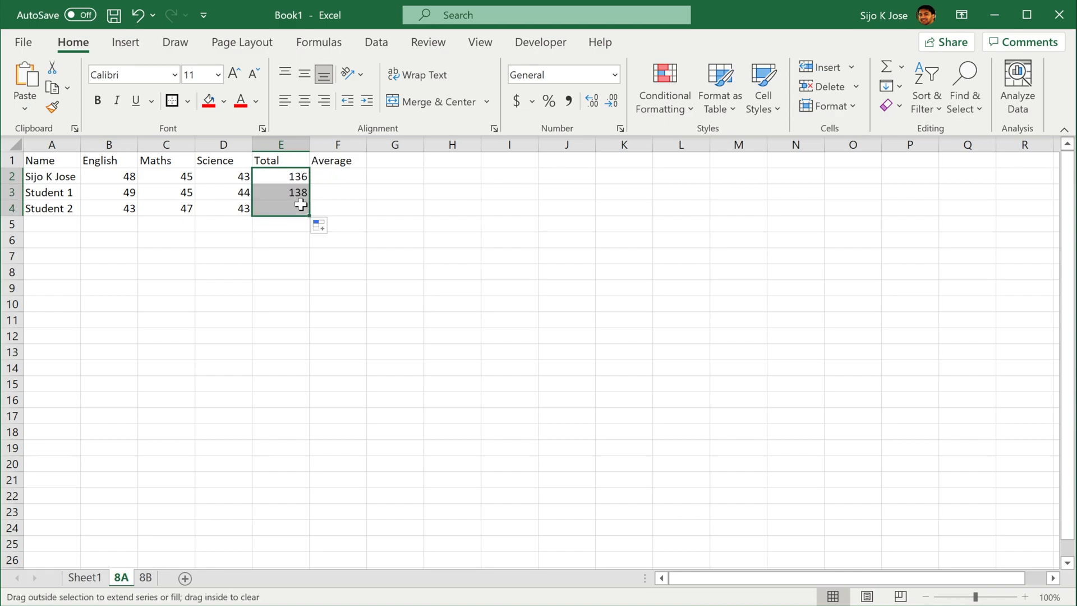
# Enter the formula =average(B2:D2) in cell F2 under the Average heading
pyautogui.click(329, 170)
pyautogui.write('=')
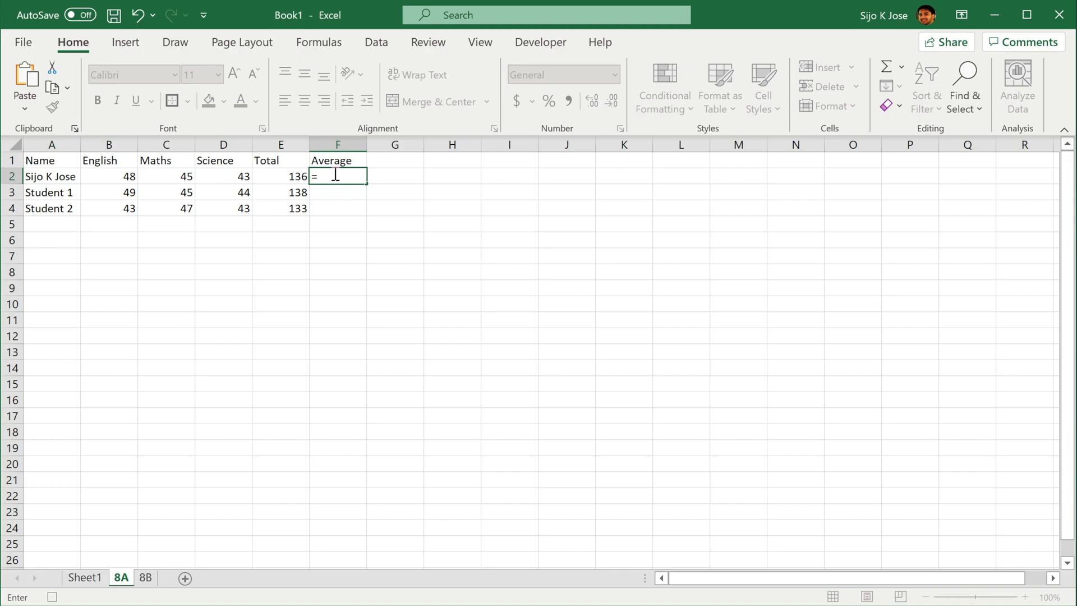
pyautogui.write('ave')
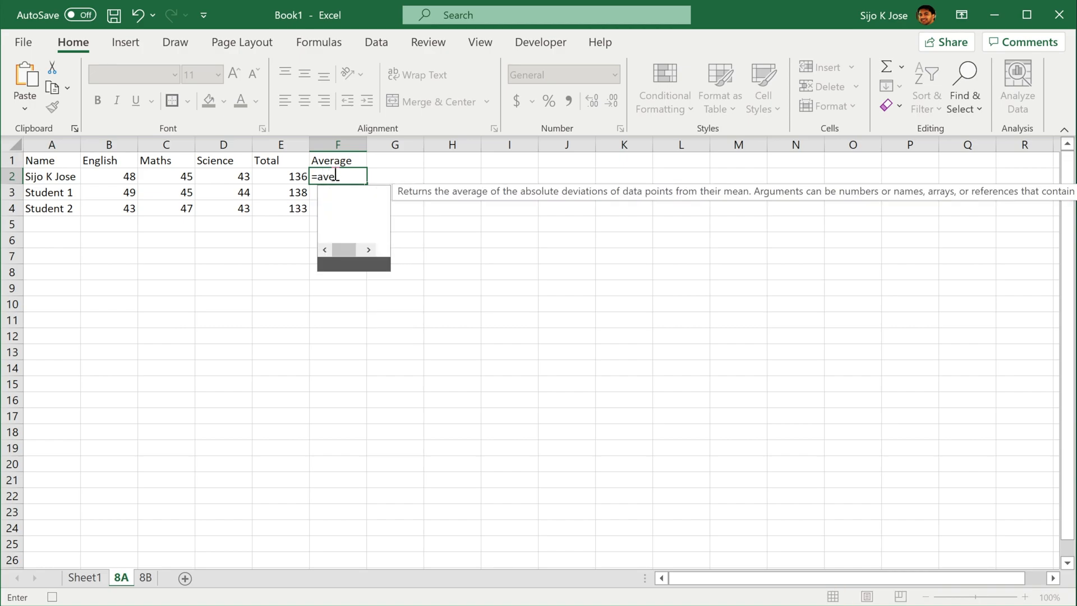
pyautogui.write('rage')
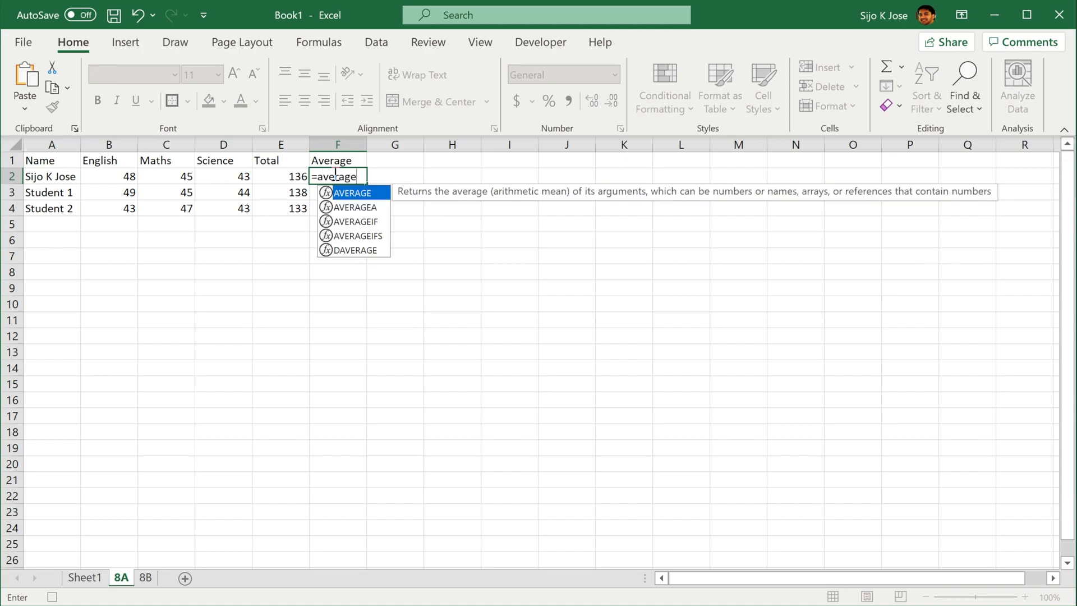
pyautogui.write('(')
pyautogui.moveTo(132, 175); pyautogui.dragTo(226, 176)
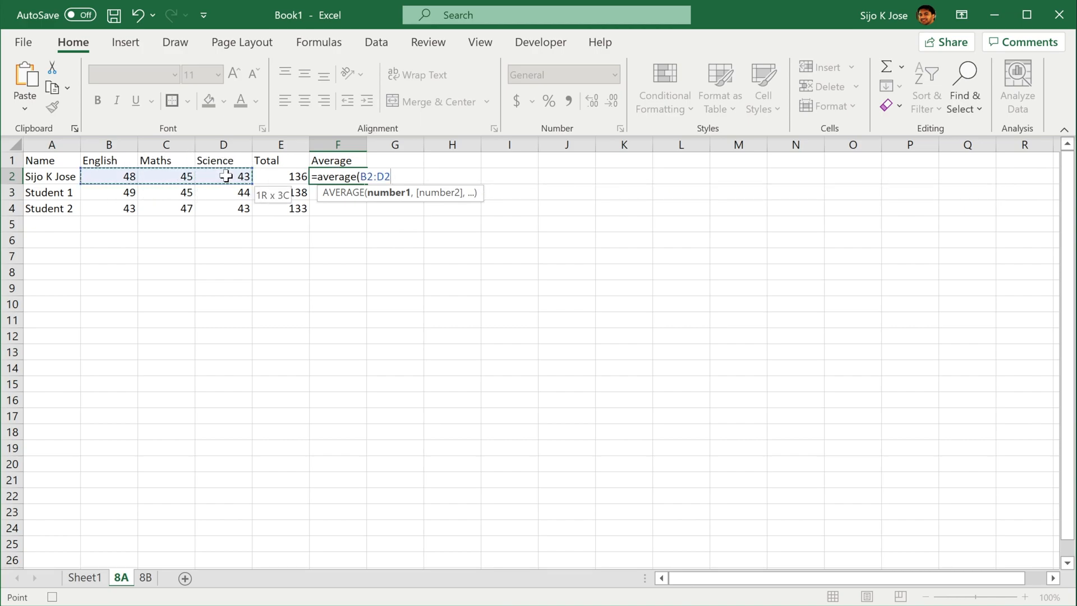
pyautogui.write(')')
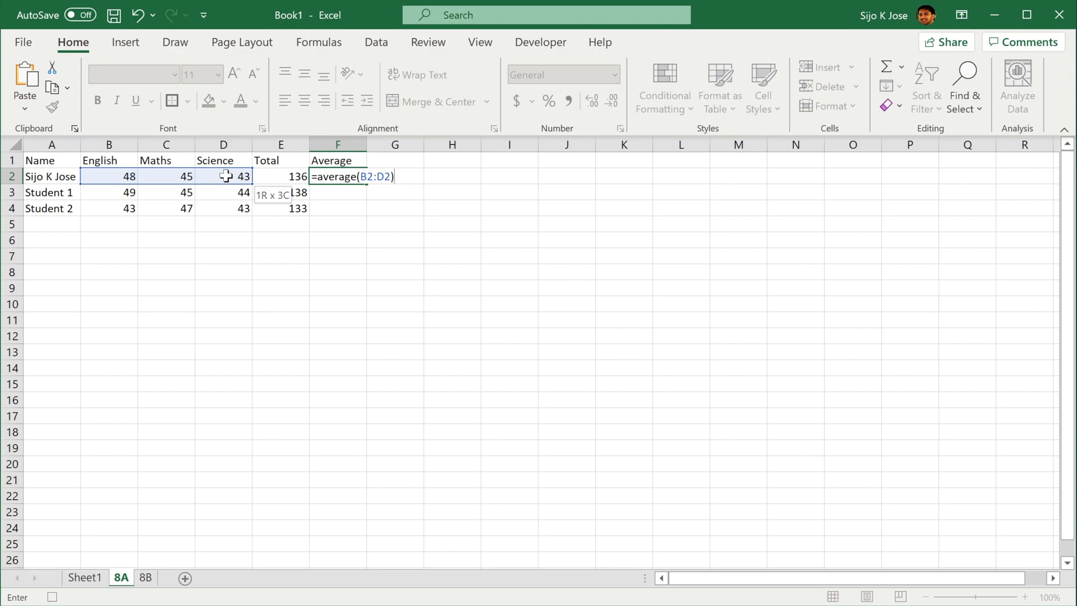
pyautogui.press('Return')
# Fill the average formula from F2 down to F4
pyautogui.click(356, 171)
pyautogui.moveTo(362, 180); pyautogui.dragTo(359, 205)
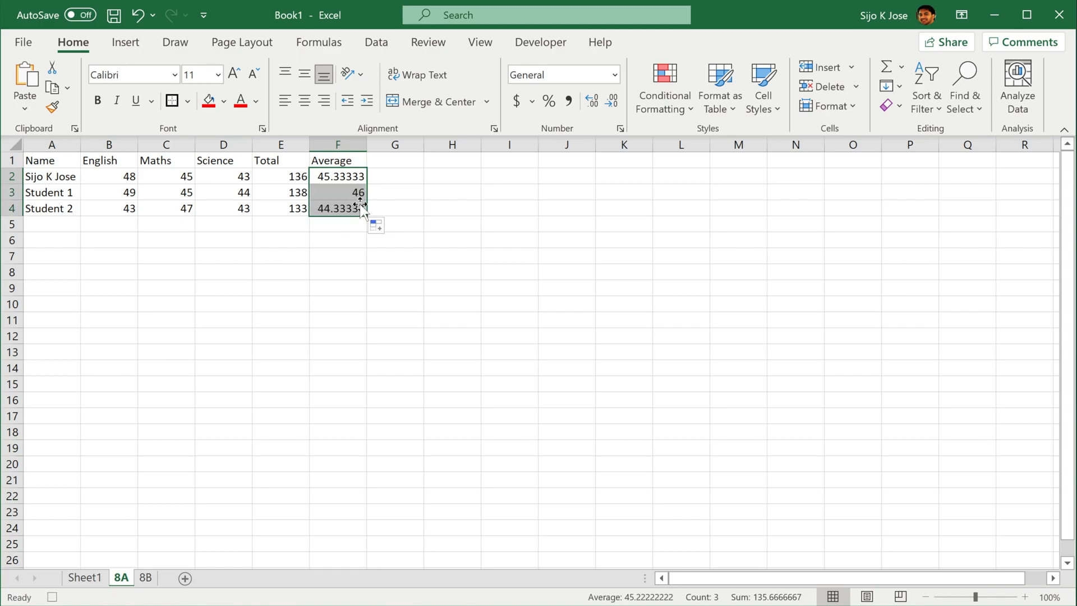
pyautogui.click(336, 239)
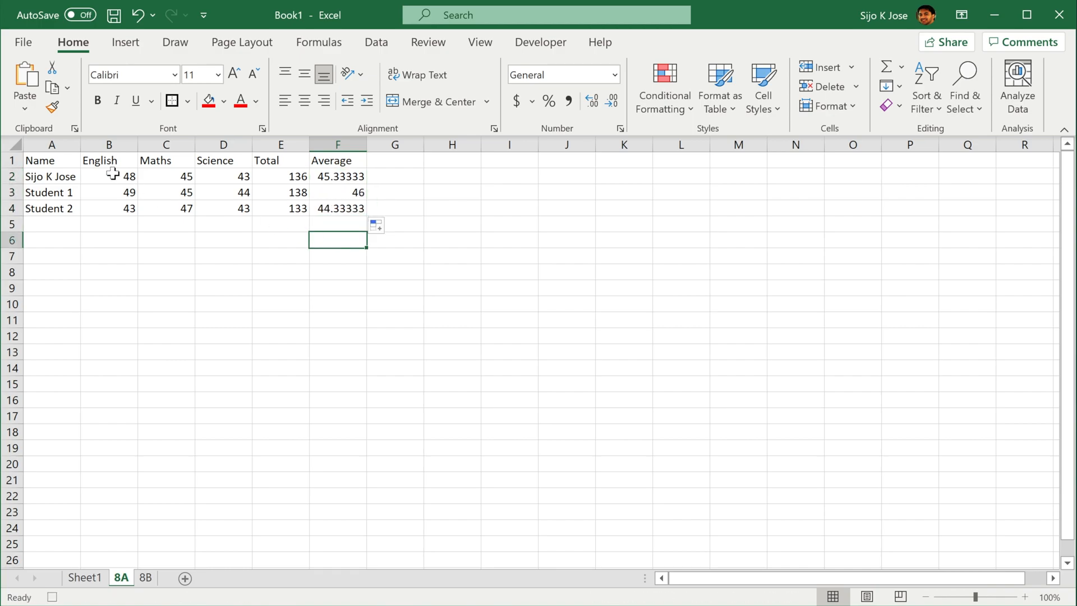
# Make the header row A1:F1 and the student names in A2:A4 bold
pyautogui.moveTo(38, 155); pyautogui.dragTo(344, 158)
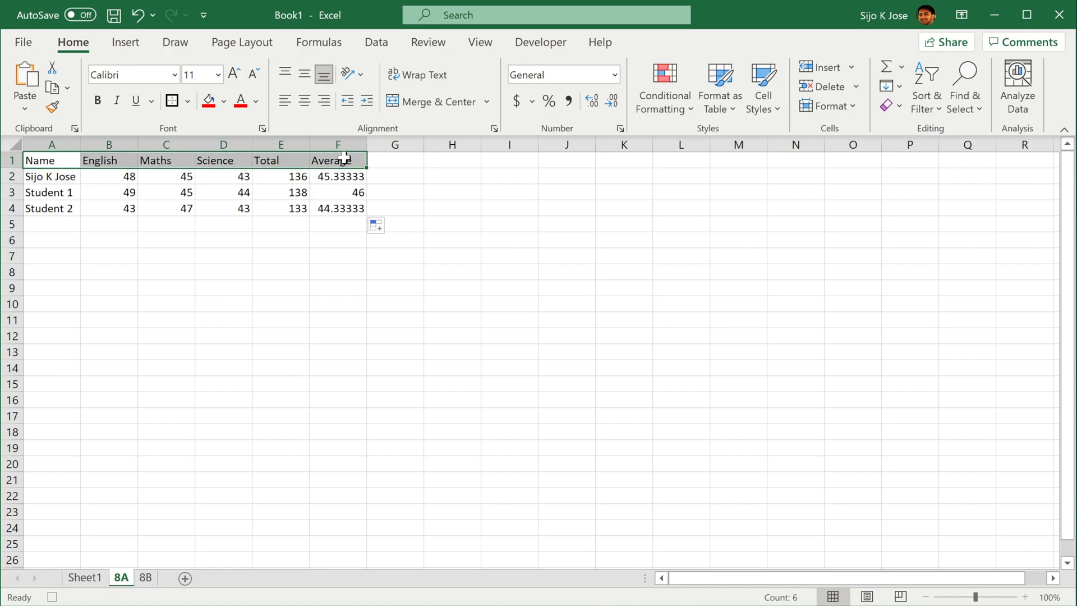
pyautogui.click(98, 101)
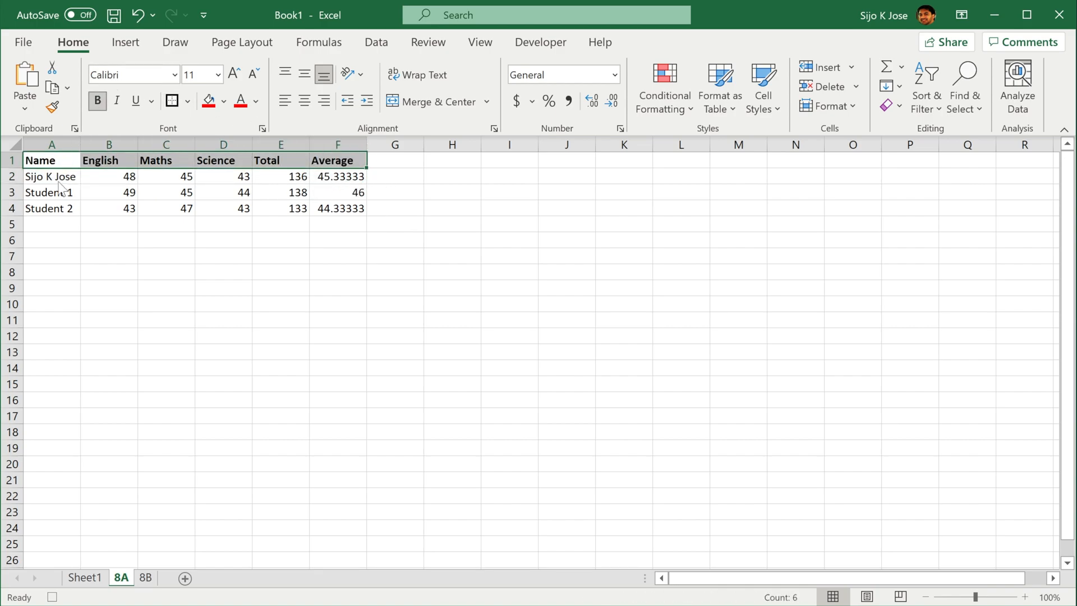
pyautogui.moveTo(48, 173); pyautogui.dragTo(49, 210)
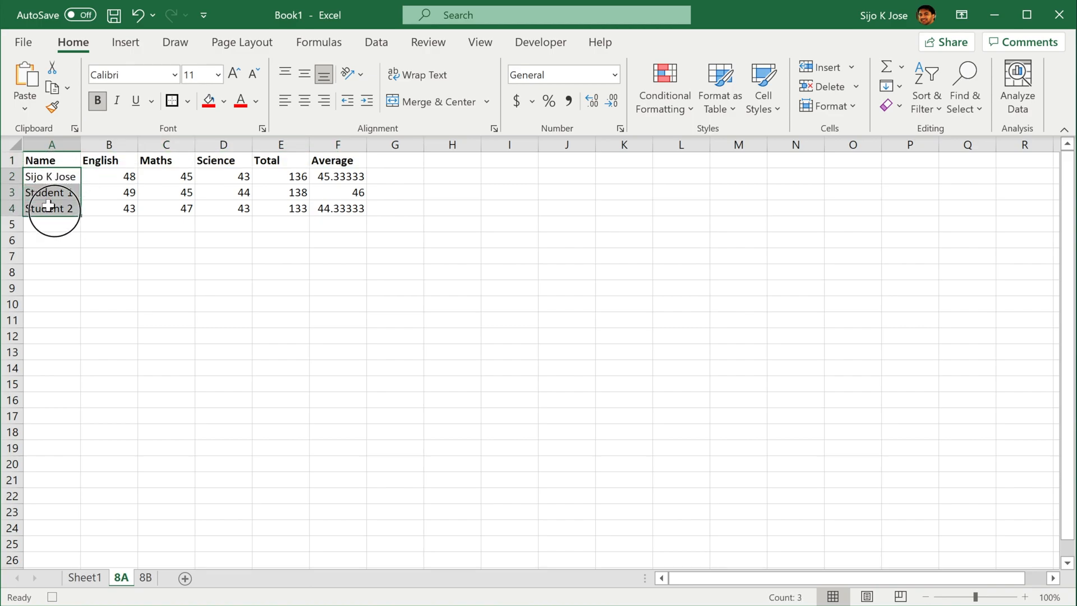
pyautogui.click(98, 101)
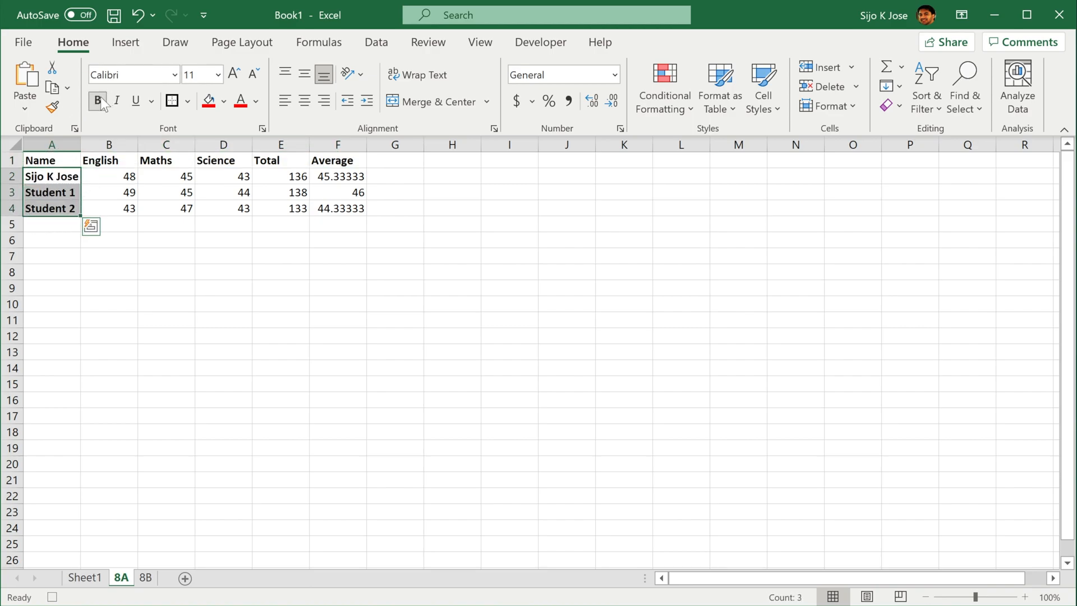
# Format the Total values in E2:E4 as bold with a red font color, without any cell fill
pyautogui.click(285, 176)
pyautogui.moveTo(287, 204); pyautogui.dragTo(288, 210)
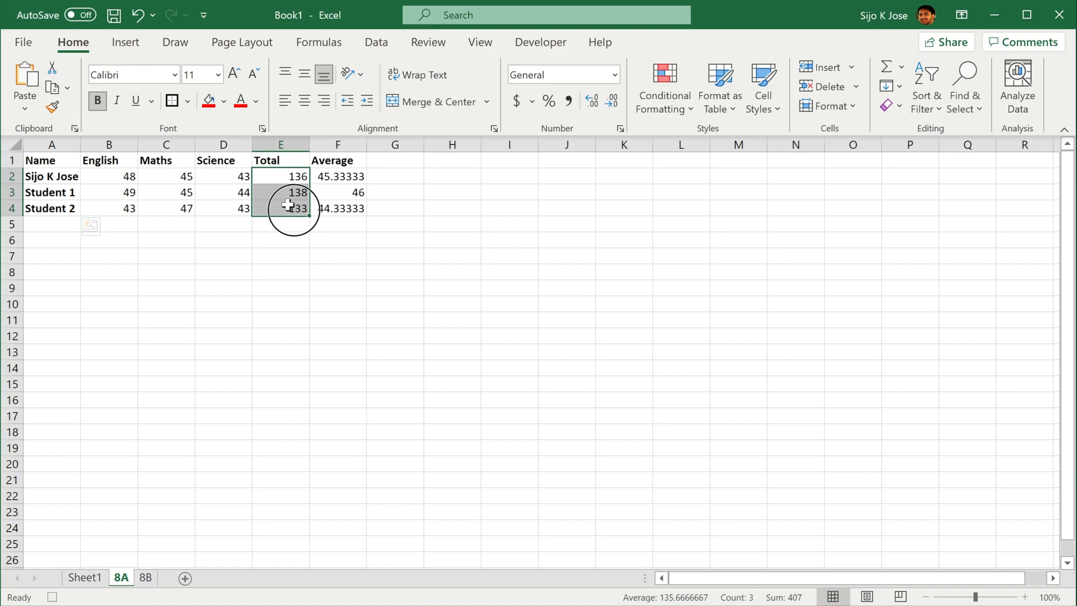
pyautogui.click(97, 101)
pyautogui.click(208, 102)
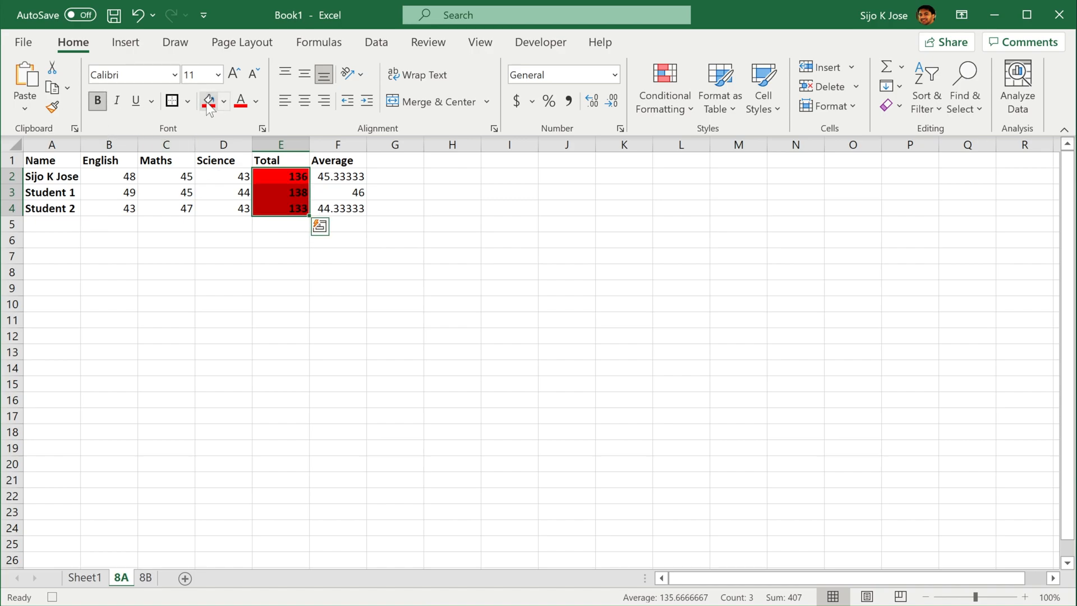
pyautogui.hotkey('ctrl', 'z')
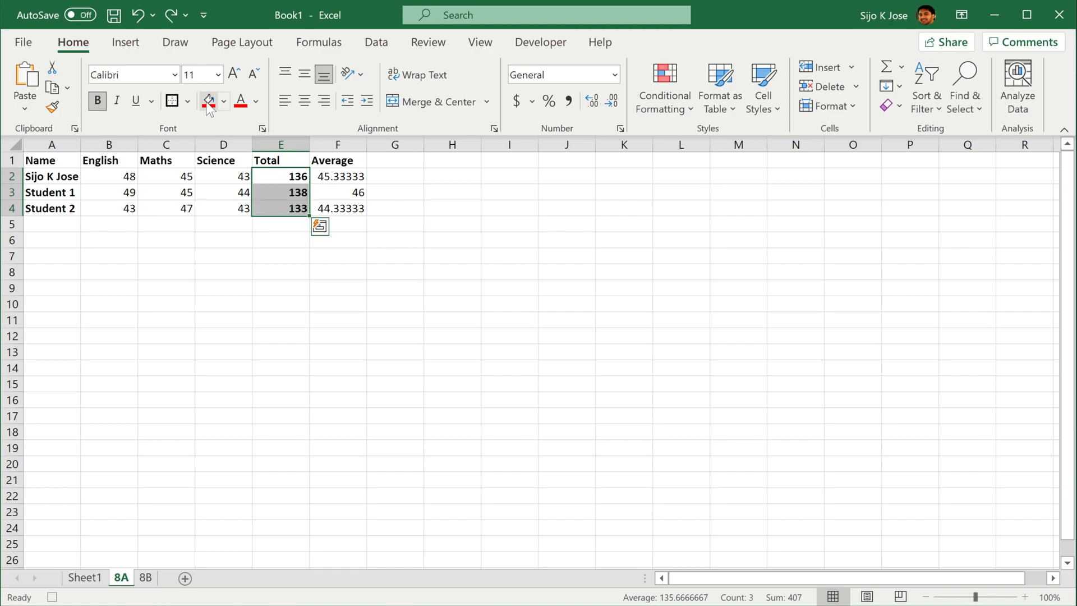
pyautogui.click(241, 102)
# Apply the lightest gold theme fill color to the Average values in F2:F4
pyautogui.moveTo(351, 171); pyautogui.dragTo(353, 223)
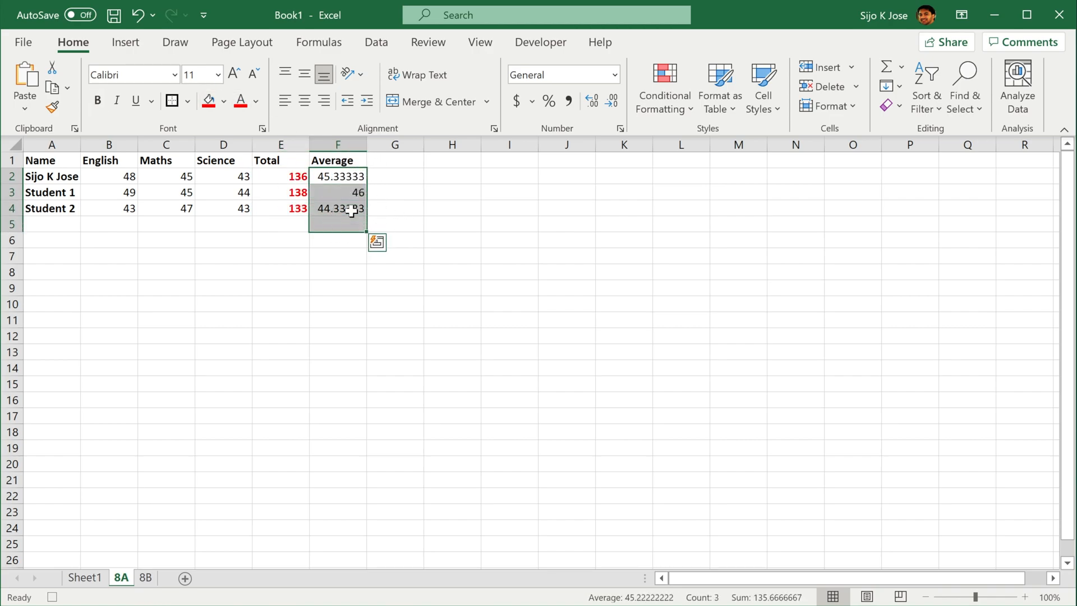
pyautogui.moveTo(338, 176); pyautogui.dragTo(338, 208)
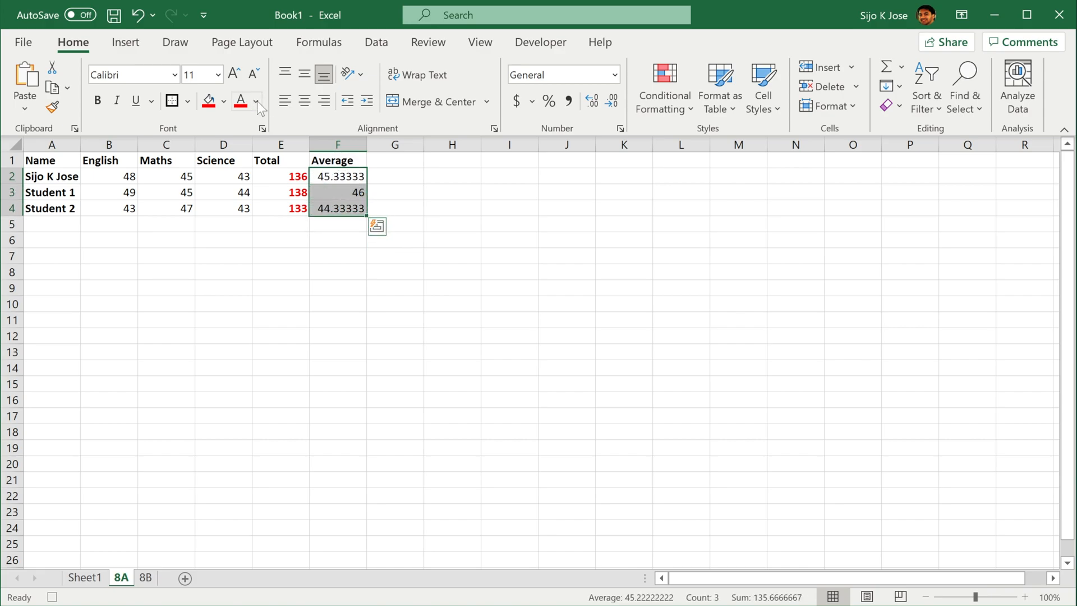
pyautogui.click(226, 102)
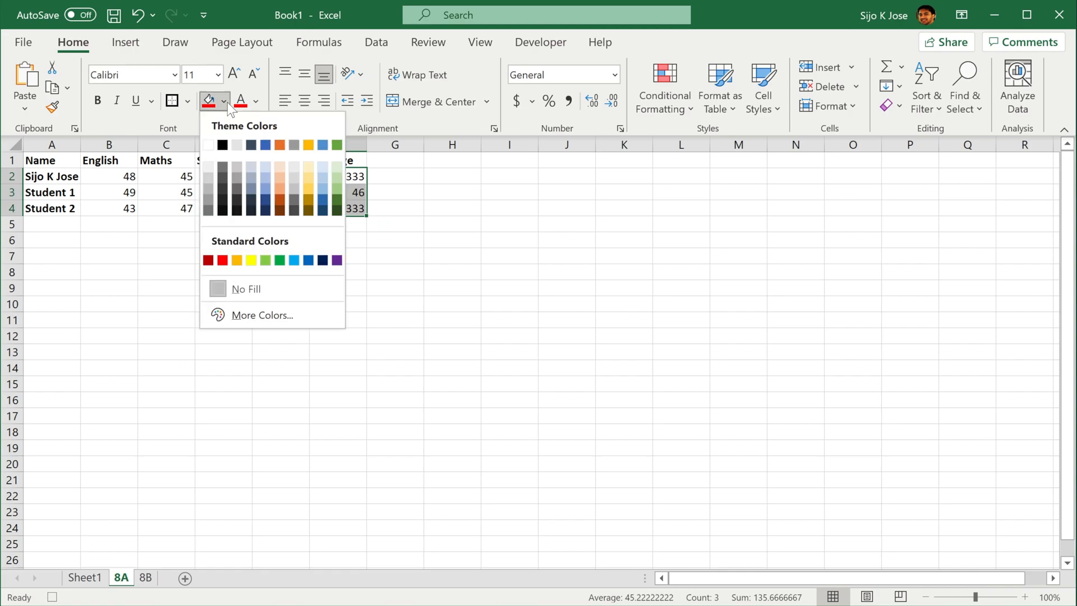
pyautogui.click(310, 170)
pyautogui.click(412, 200)
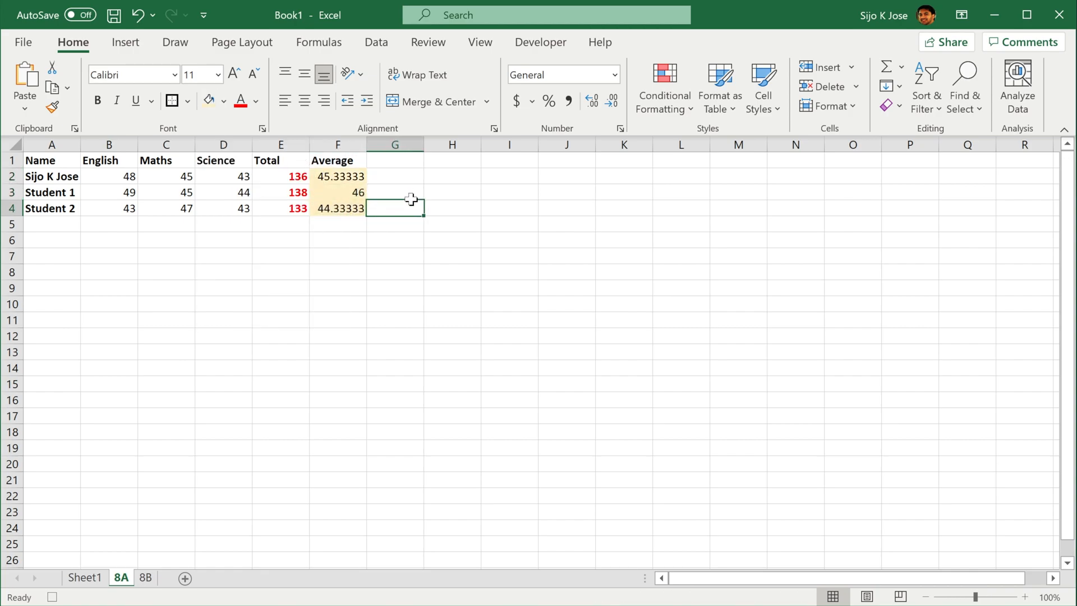
# Stop recording the Mark macro and select an empty cell below the marks table
pyautogui.click(546, 50)
pyautogui.click(121, 69)
pyautogui.click(154, 249)
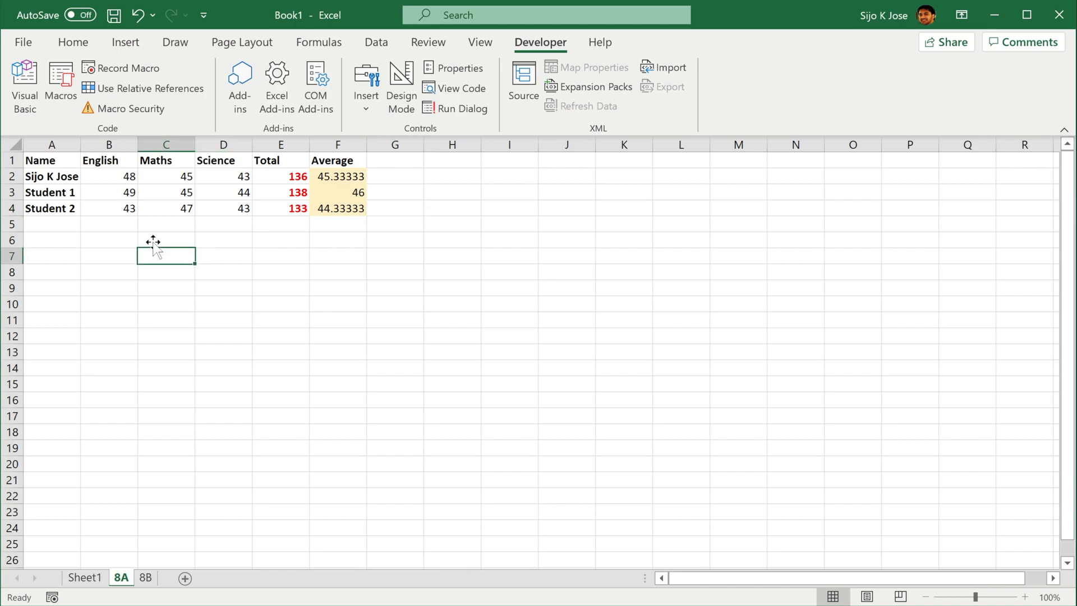
# Run the Mark macro on the marks table in sheet 8B
pyautogui.click(146, 577)
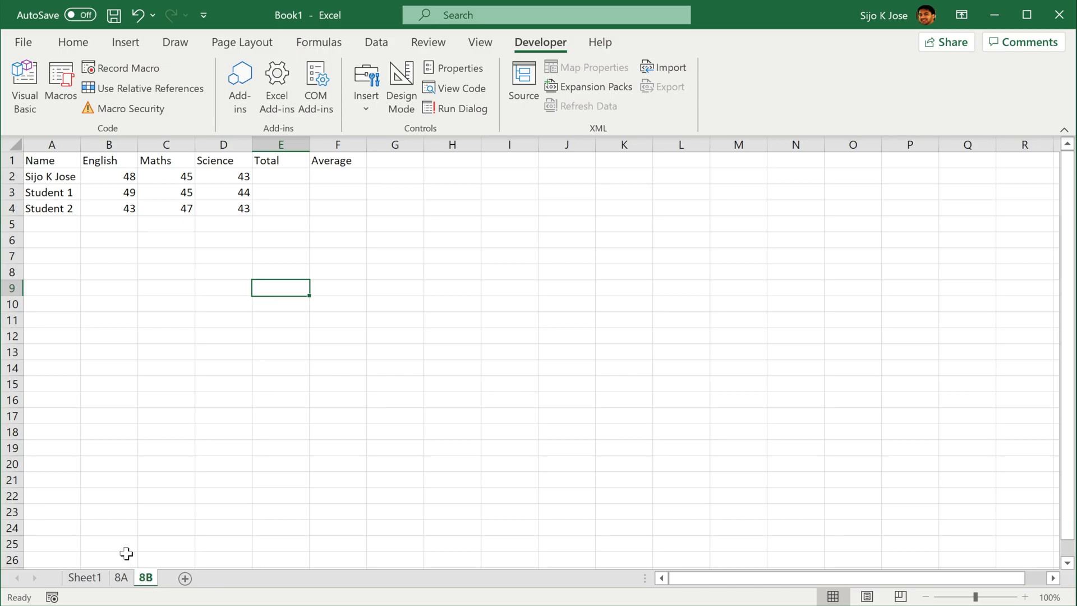
pyautogui.click(54, 77)
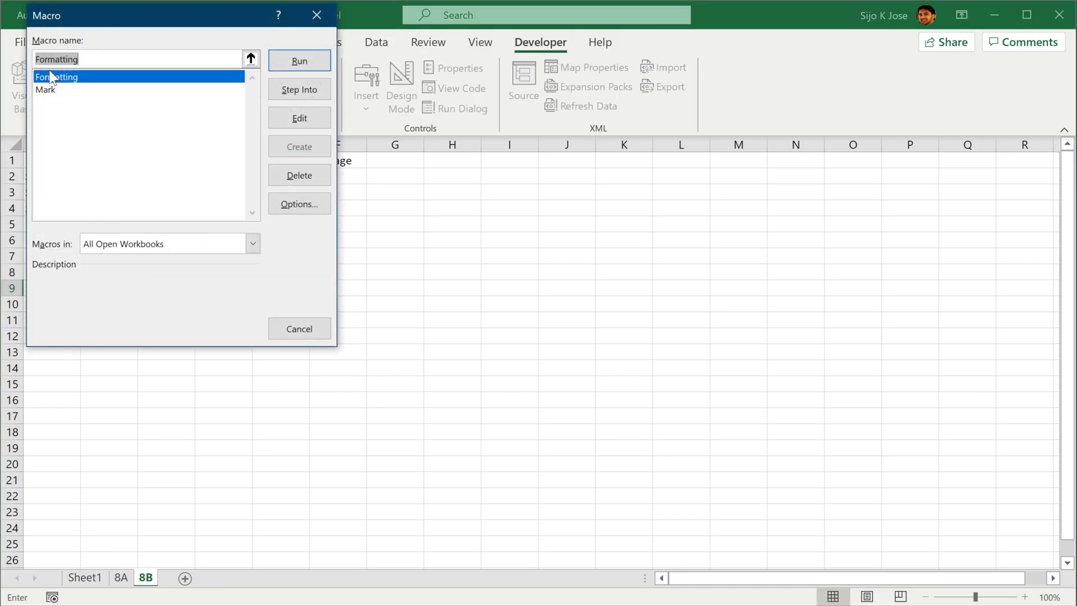
pyautogui.click(65, 90)
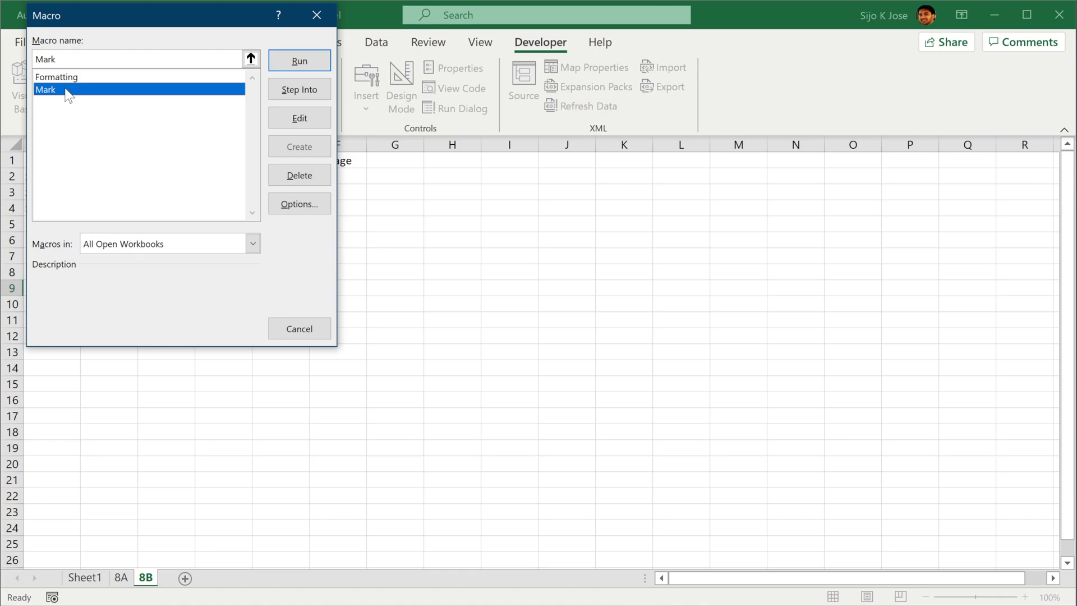
pyautogui.click(310, 60)
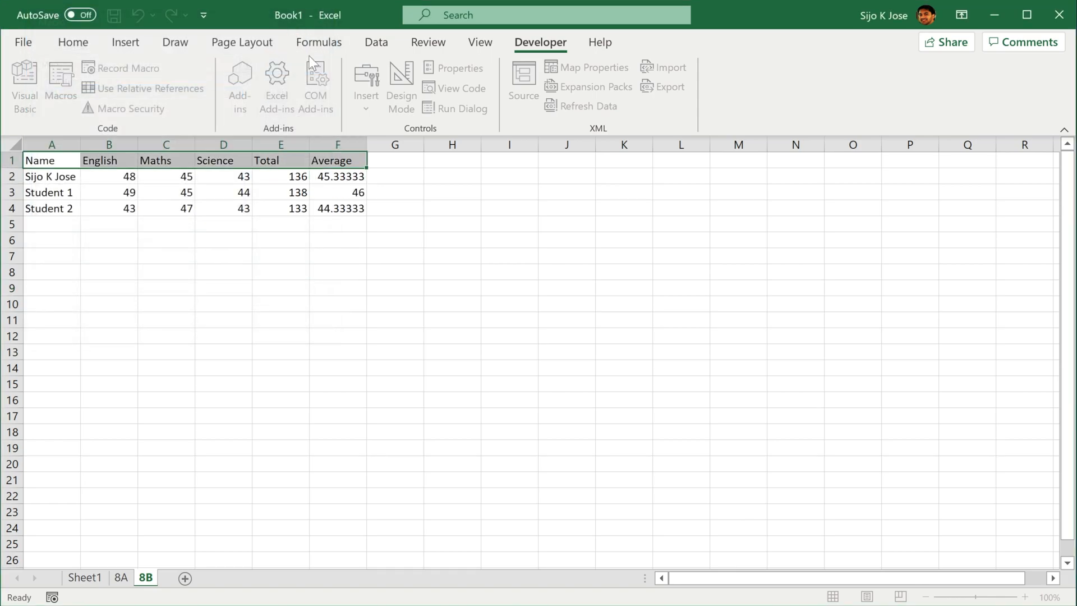